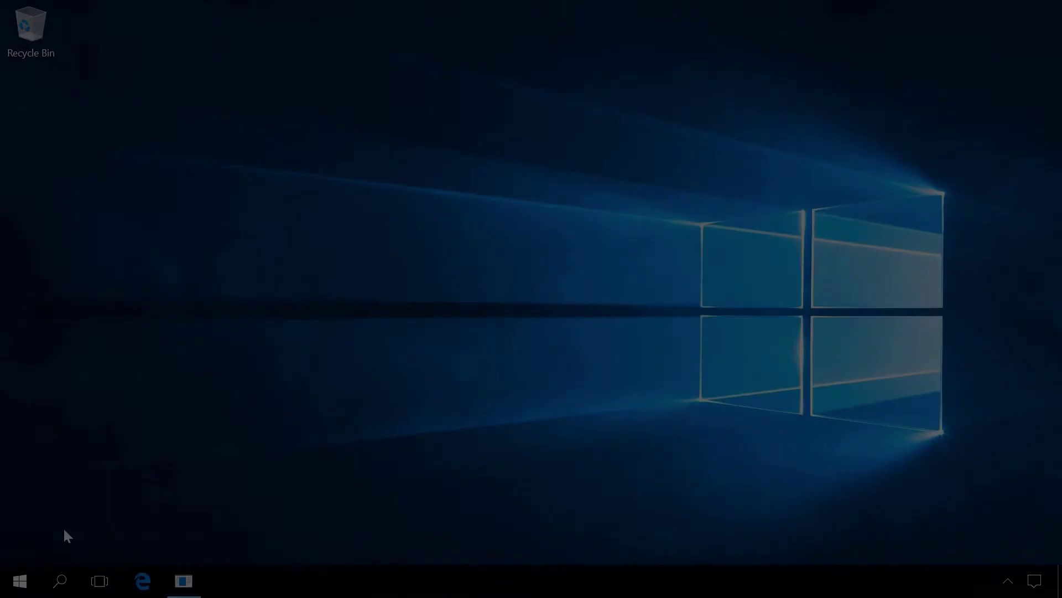
Step: Launch File Explorer from Start and open Computer Management through This PC's Manage option
right_click(20, 581)
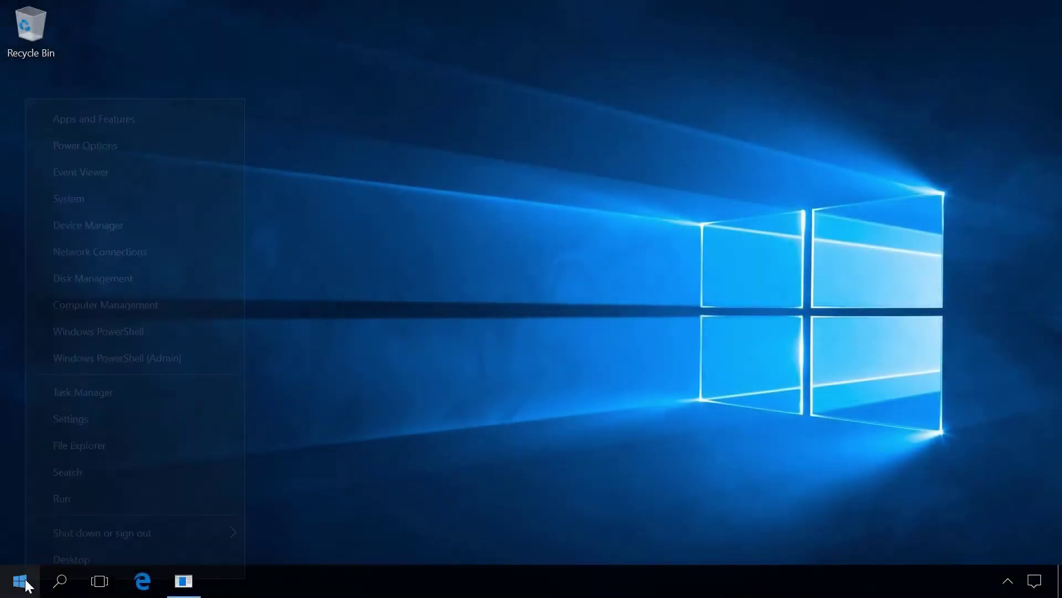
left_click(102, 279)
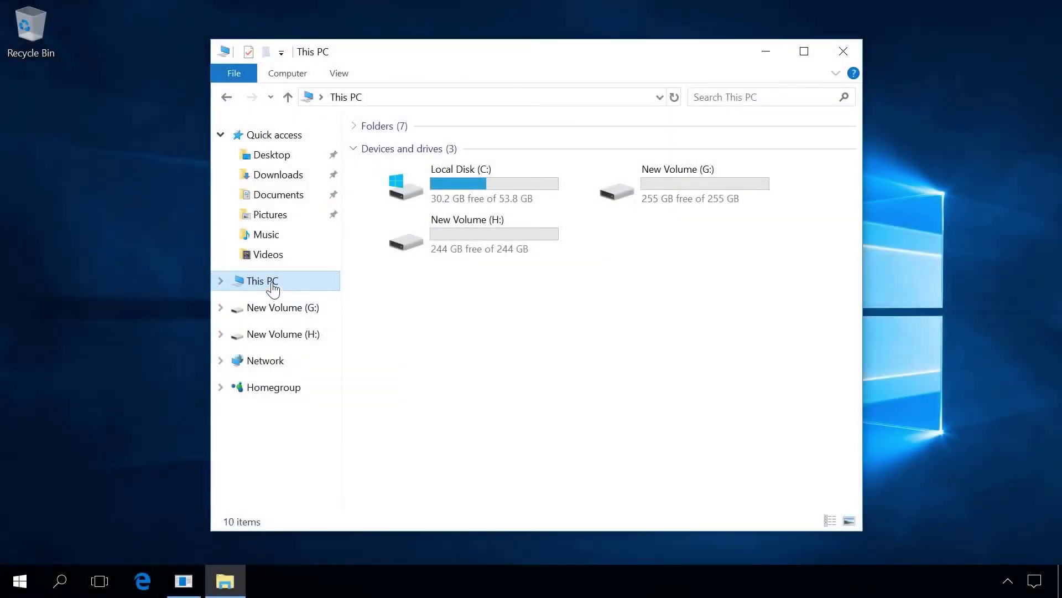
right_click(273, 287)
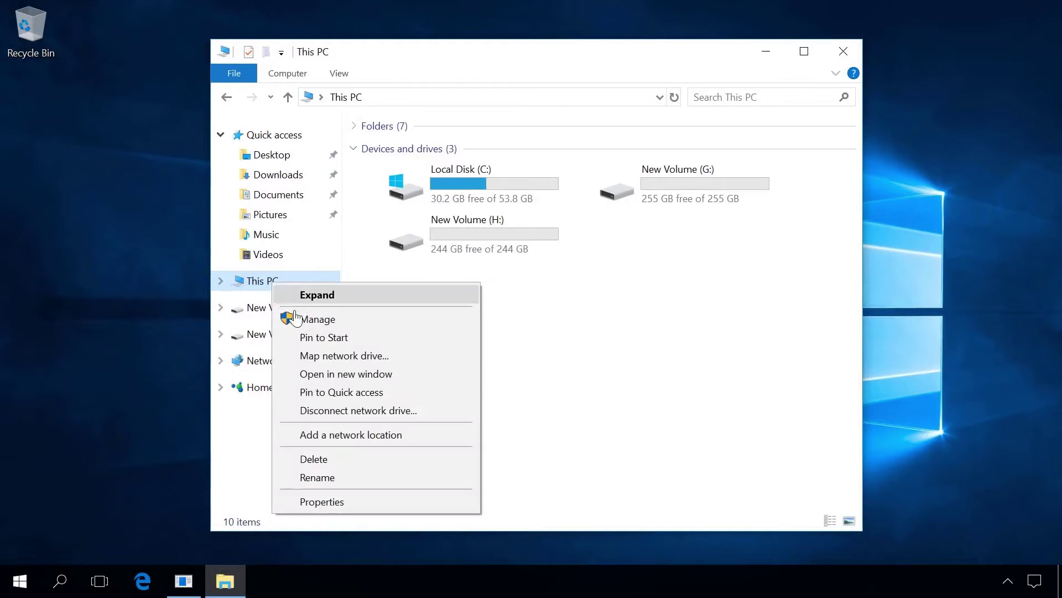
left_click(313, 324)
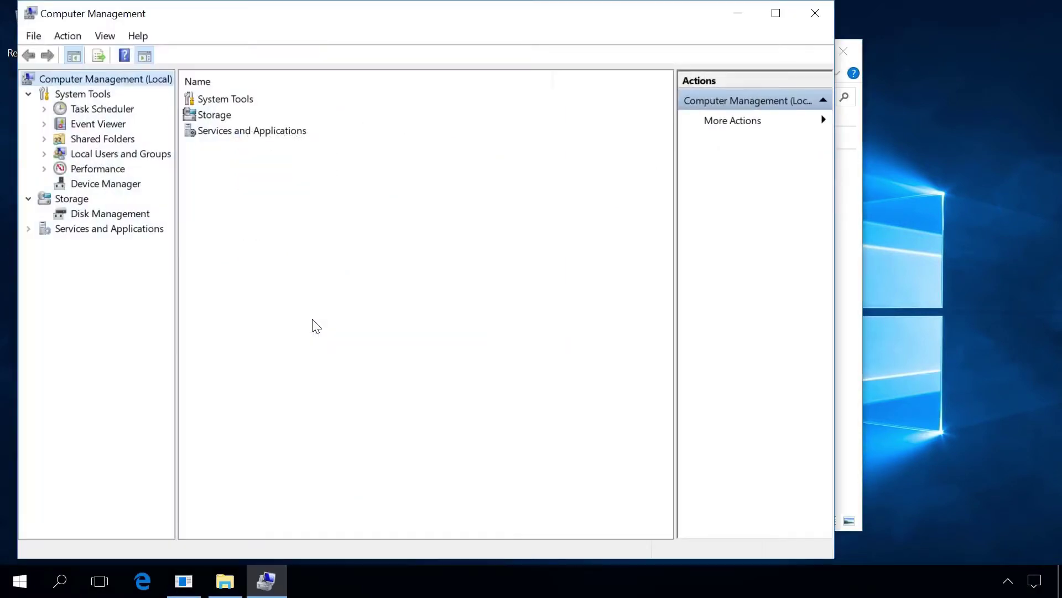
Step: Open Disk Management and inspect Disk 0, Disk 1 and the H:, G: and C: volumes
left_click(128, 217)
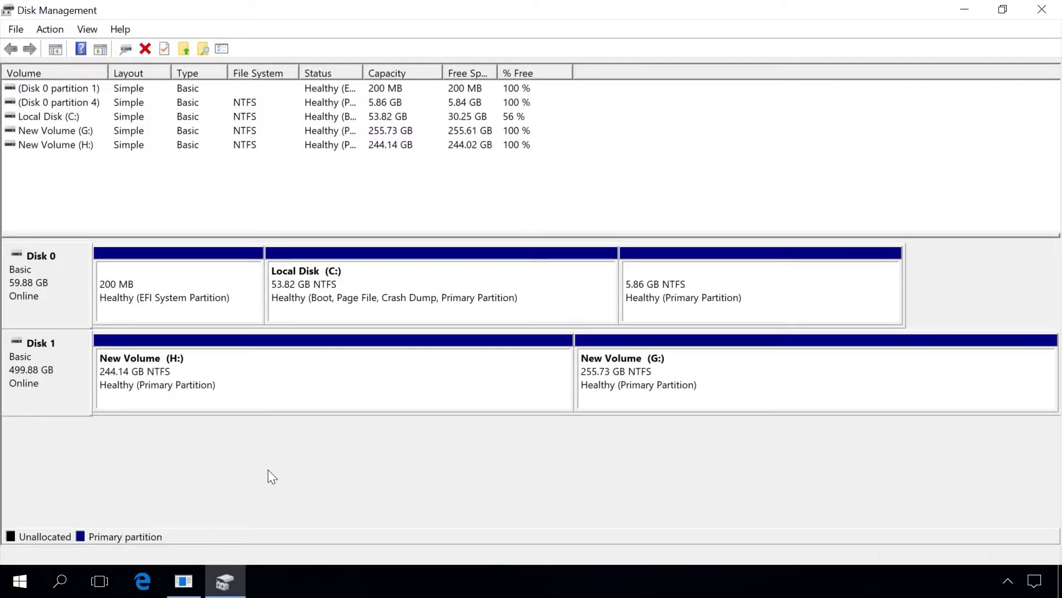
left_click(71, 380)
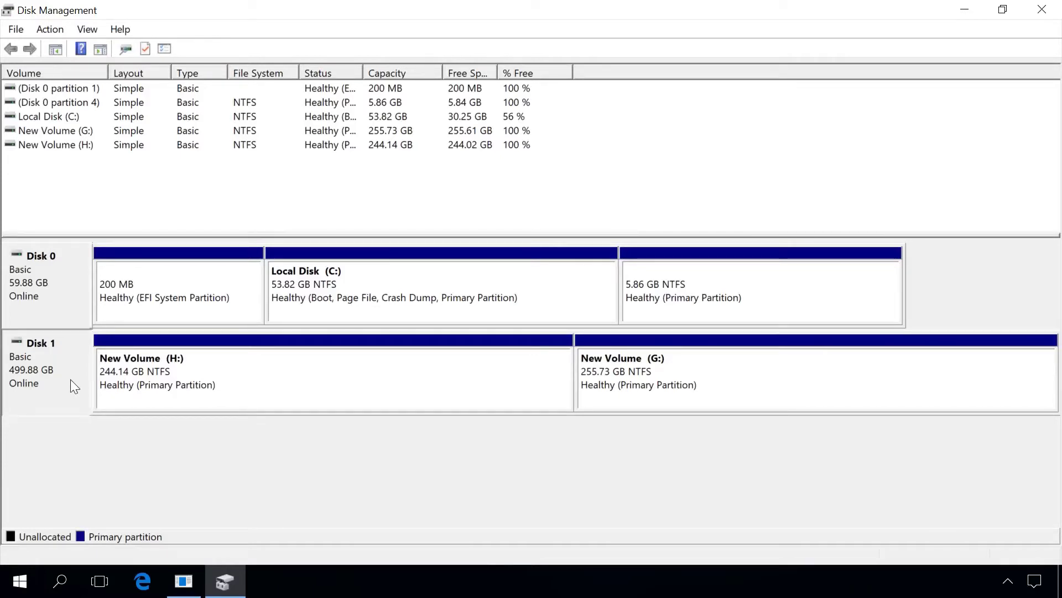
left_click(61, 298)
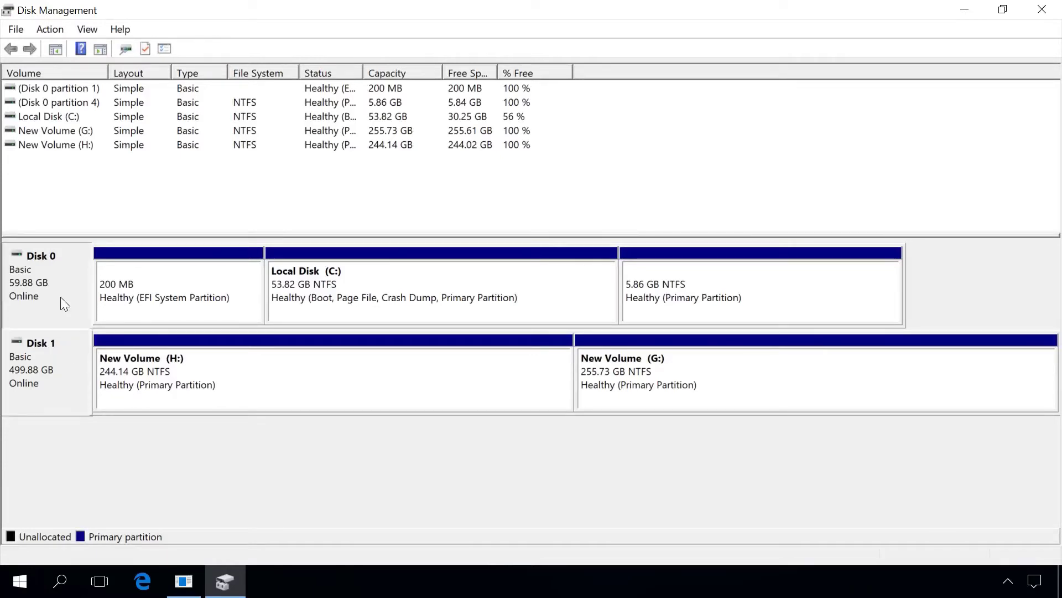
left_click(327, 379)
left_click(608, 373)
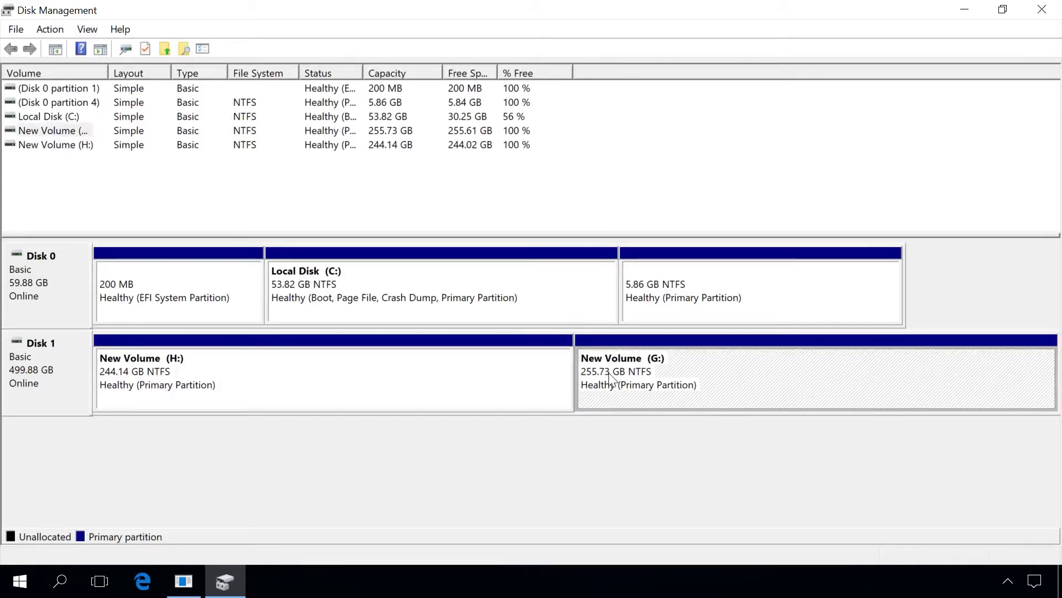
left_click(437, 372)
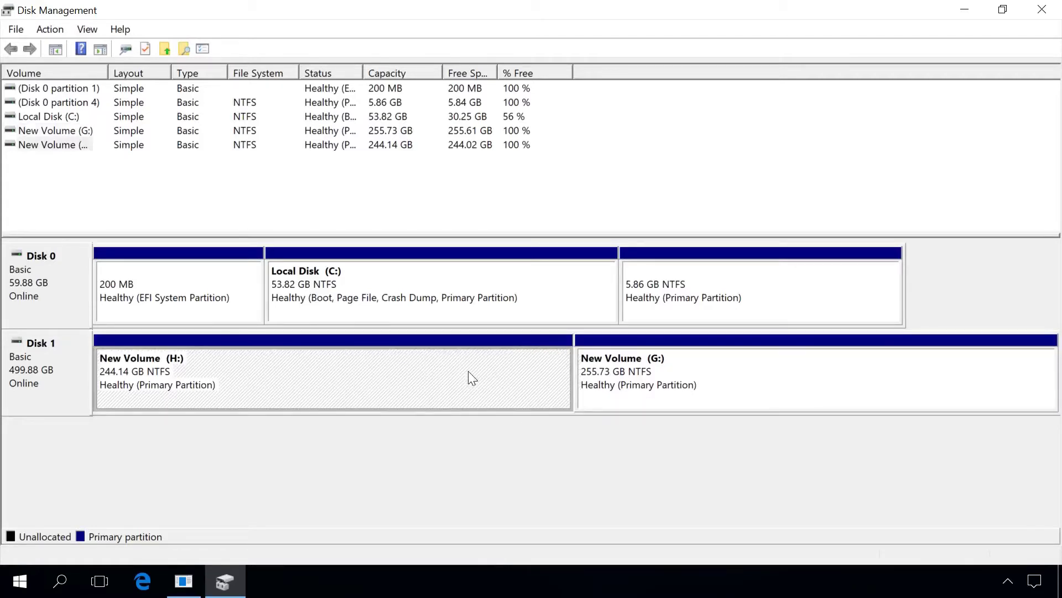
left_click(605, 368)
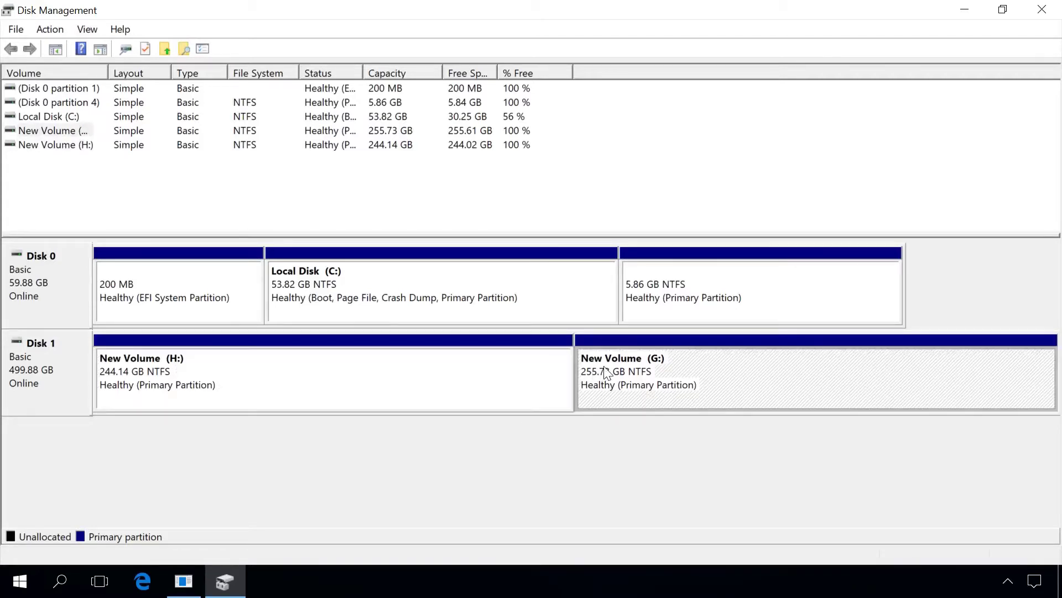
left_click(488, 282)
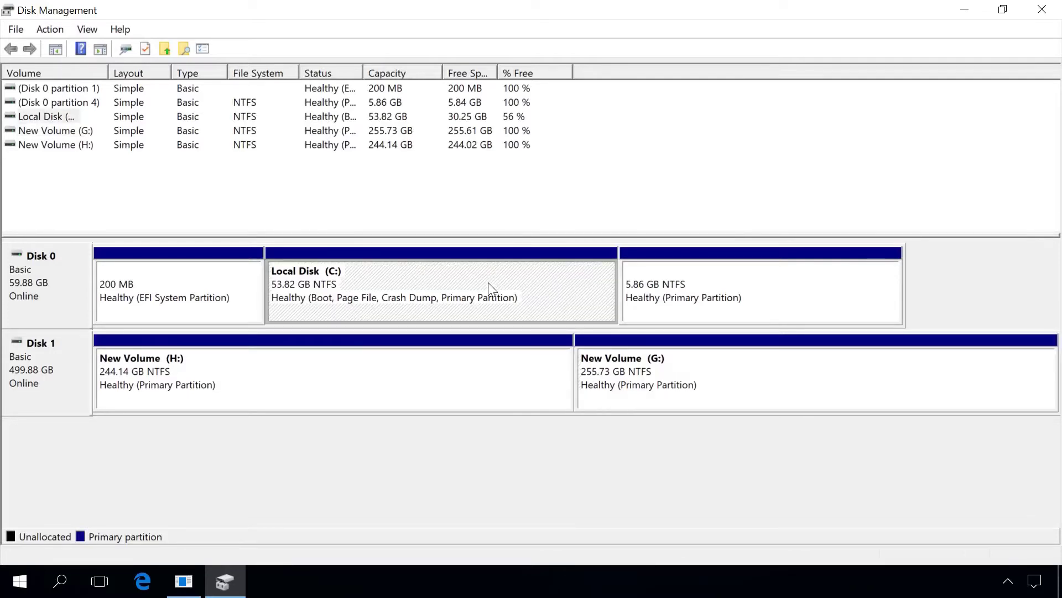
Step: Delete New Volume (G:), leaving 255.73 GB unallocated on Disk 1 next to H:
right_click(488, 282)
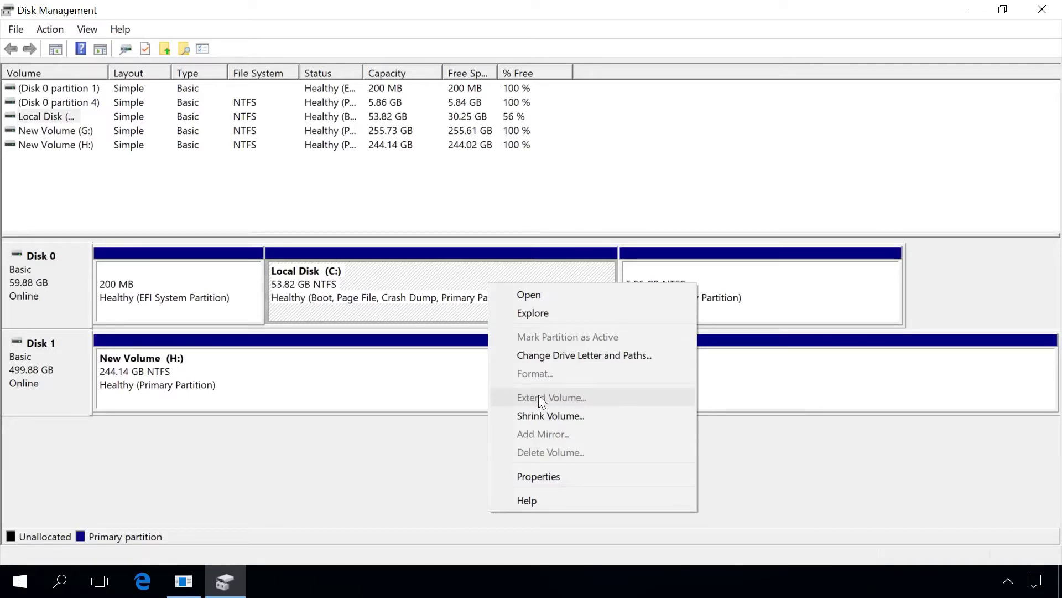
left_click(447, 460)
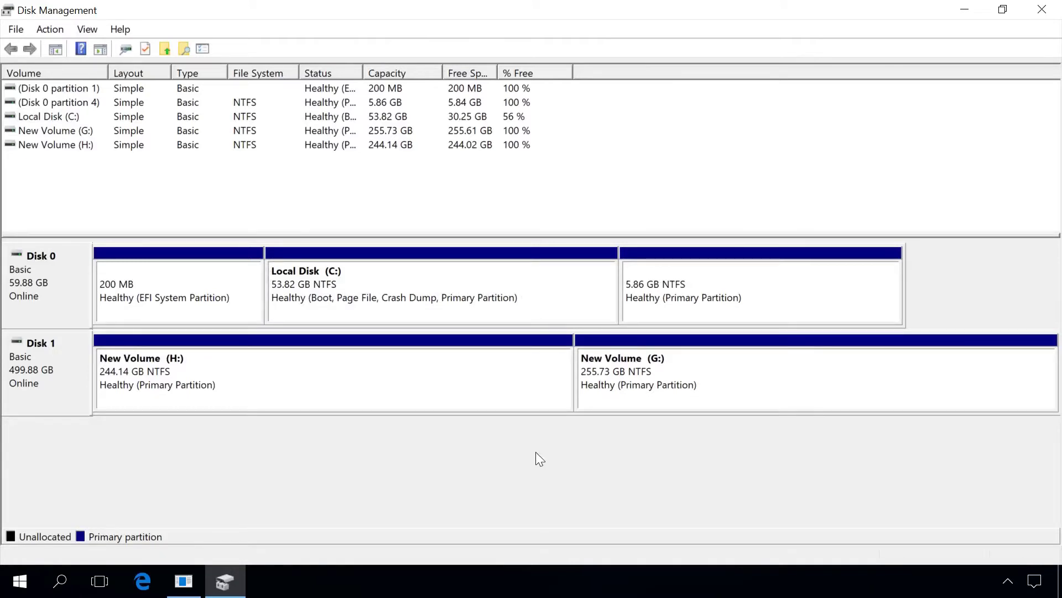
left_click(640, 393)
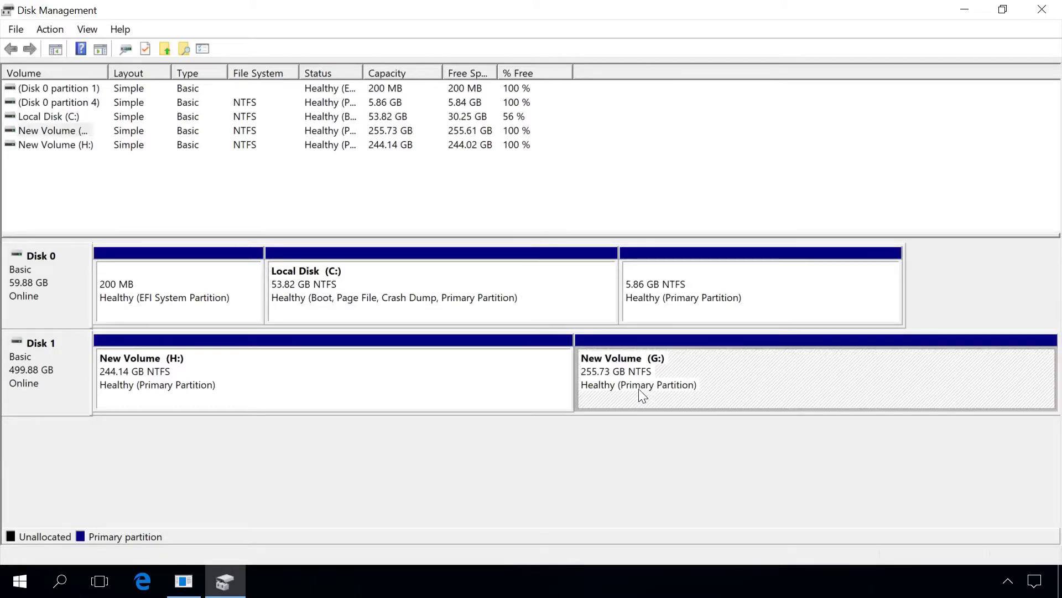
right_click(639, 389)
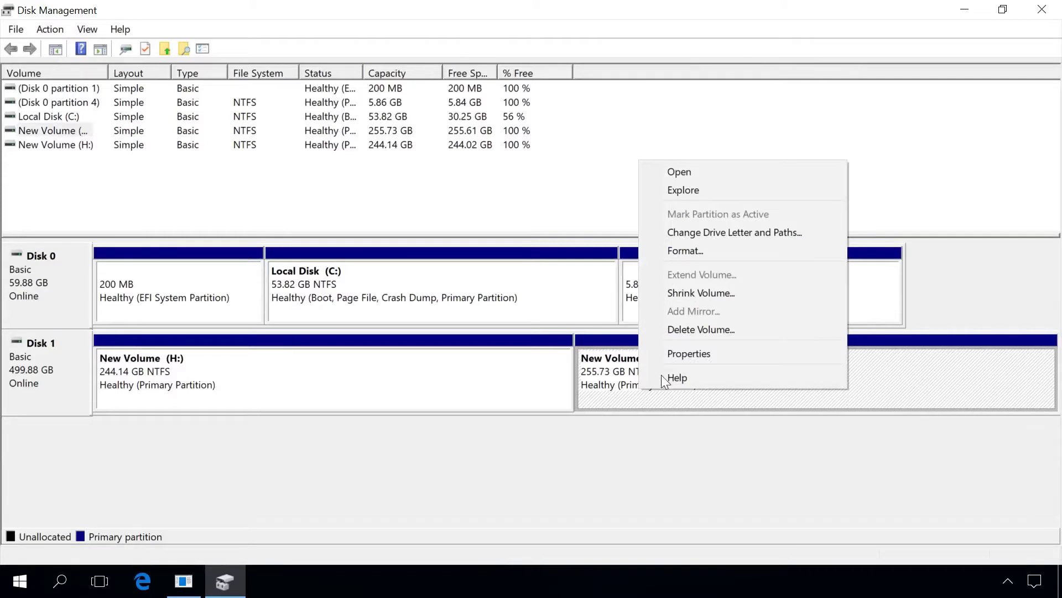
left_click(694, 330)
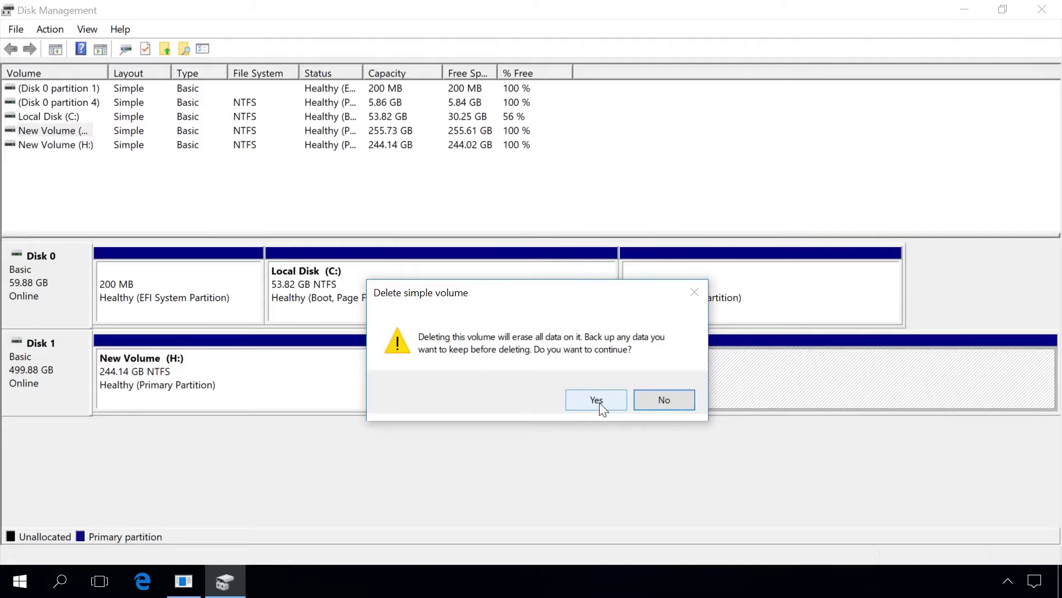
left_click(597, 399)
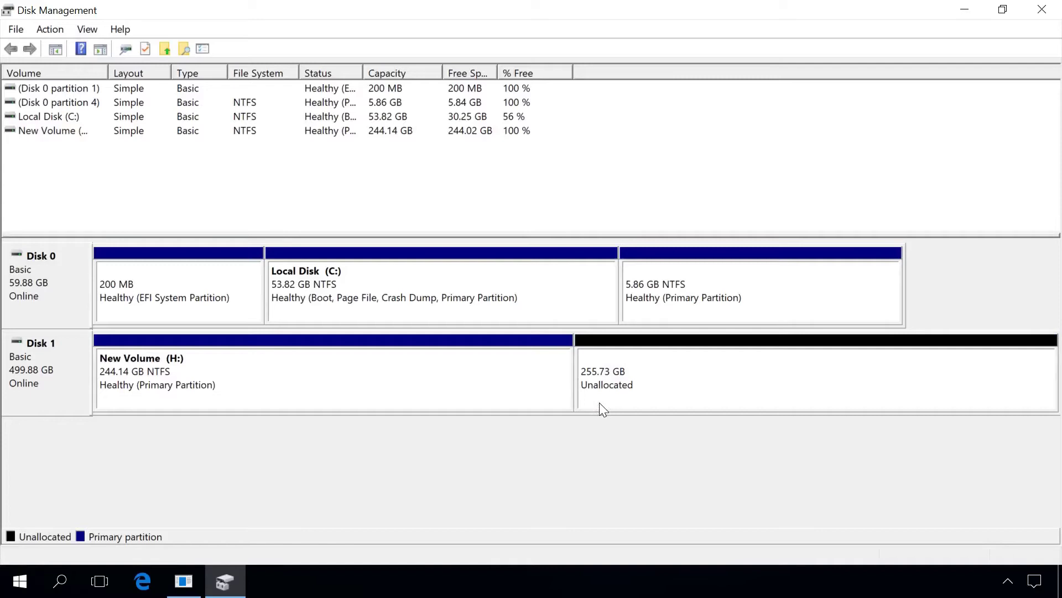
Step: Extend New Volume (H:) by all 261869 MB of unallocated space on Disk 1
left_click(295, 381)
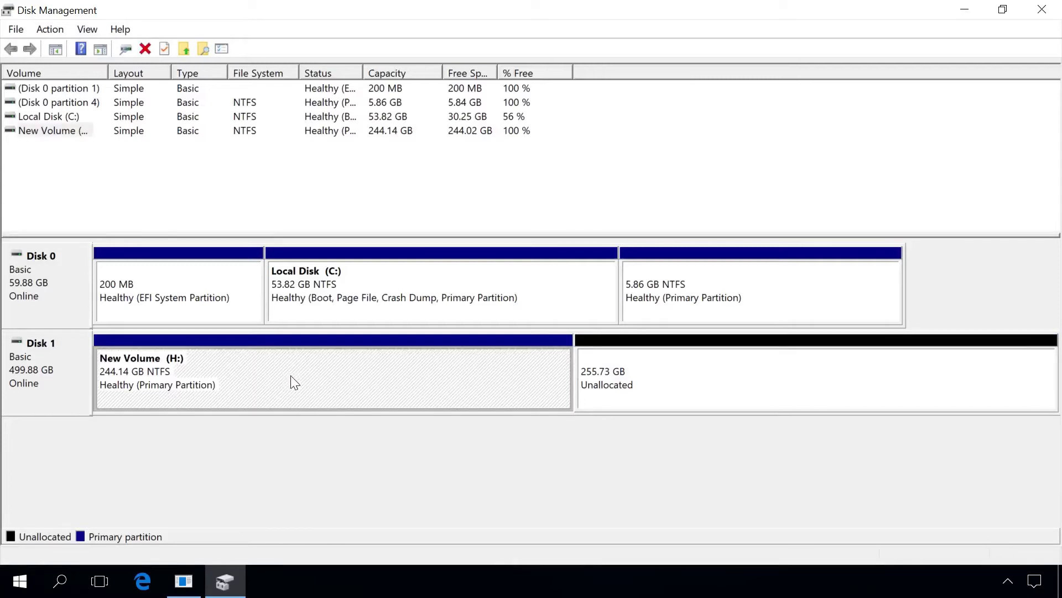
right_click(295, 381)
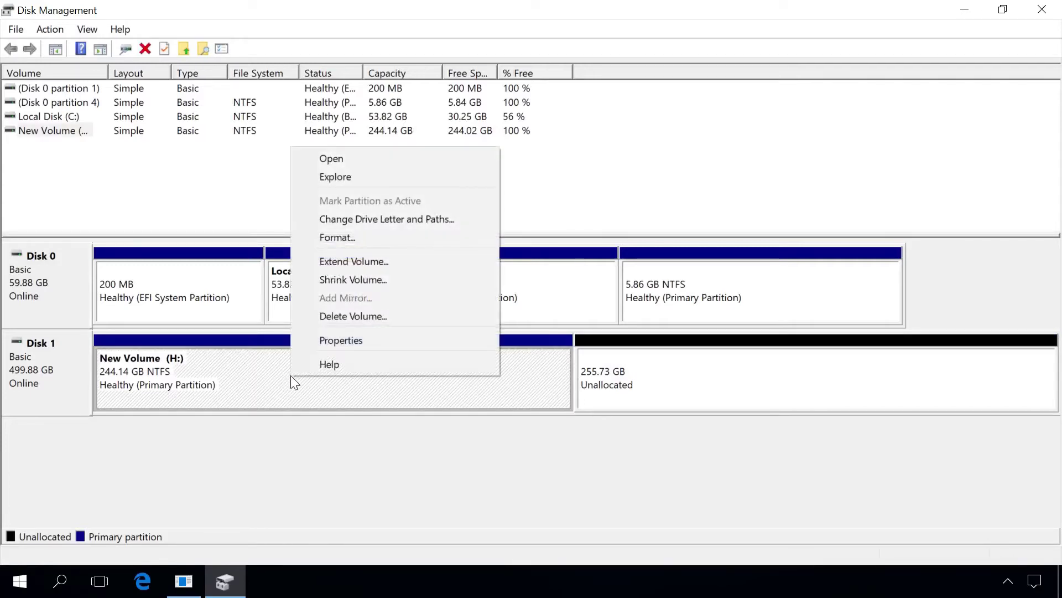
left_click(364, 263)
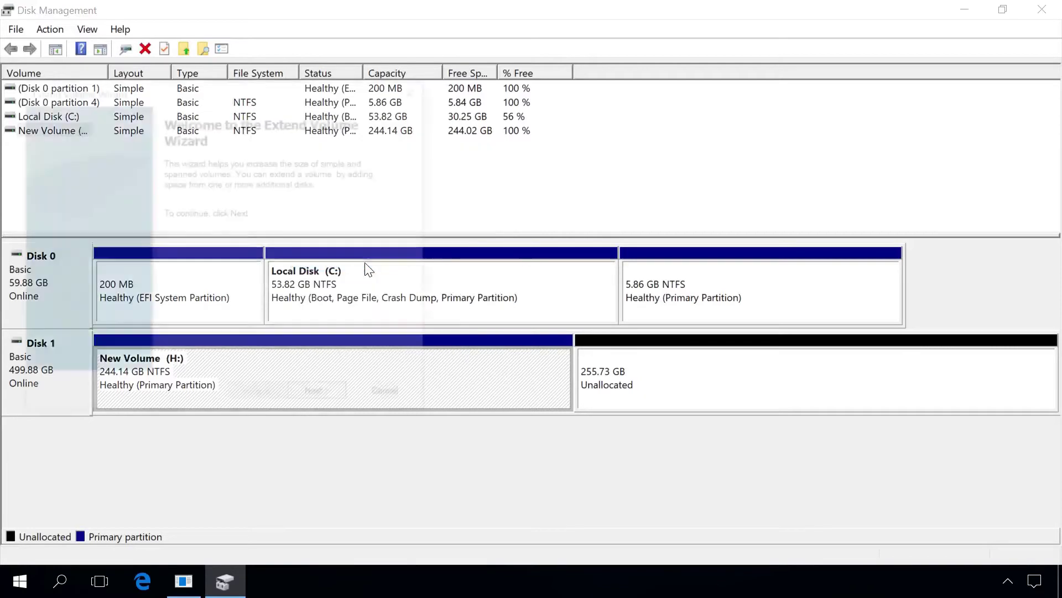
left_click(327, 396)
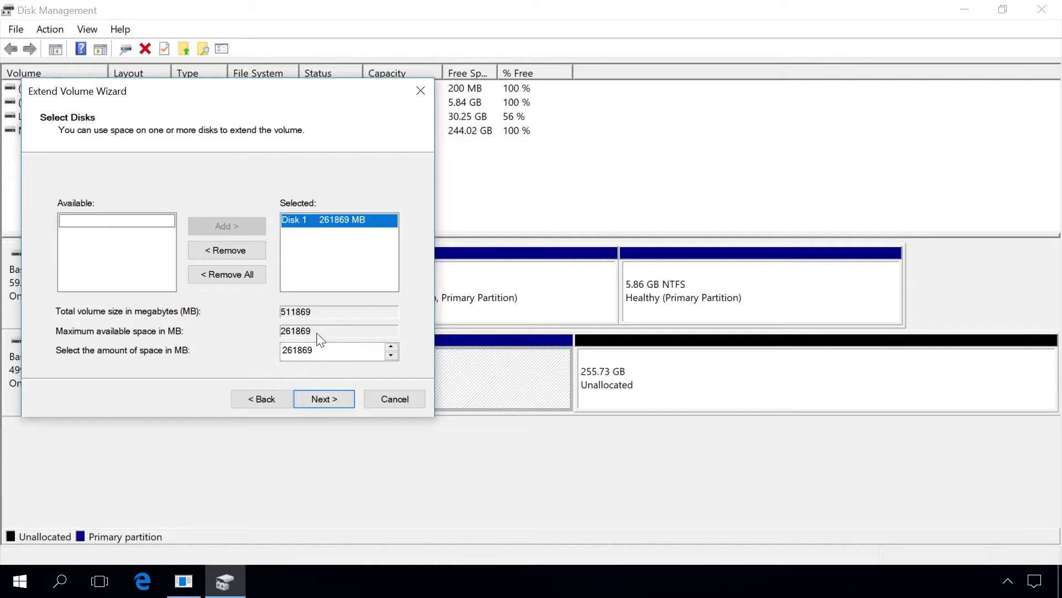
left_click(324, 398)
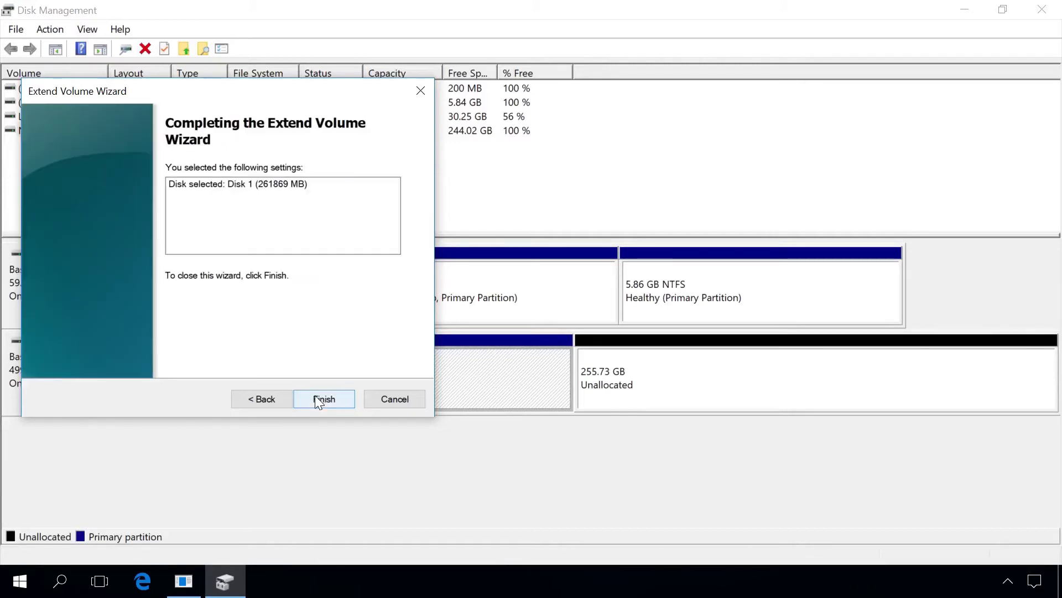
left_click(315, 396)
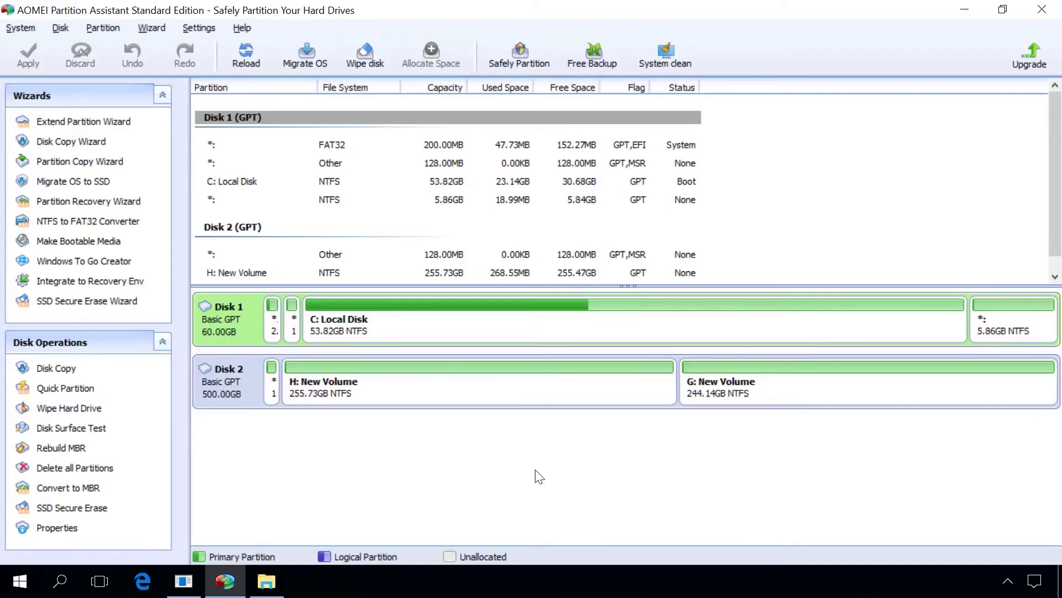
Step: Shrink G: from its start down to 206.33GB, freeing space before it
right_click(756, 389)
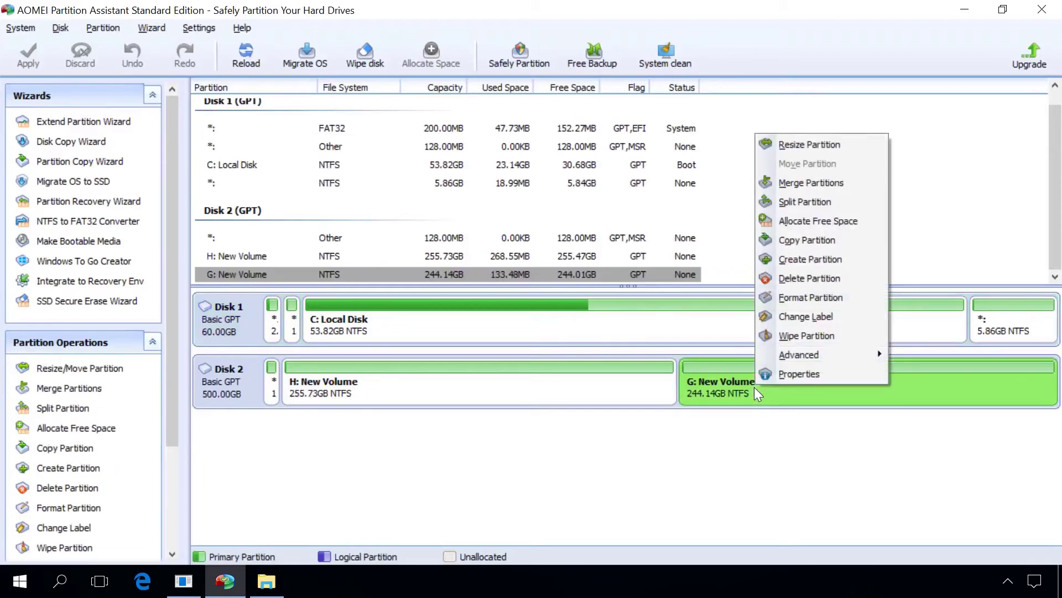
left_click(821, 148)
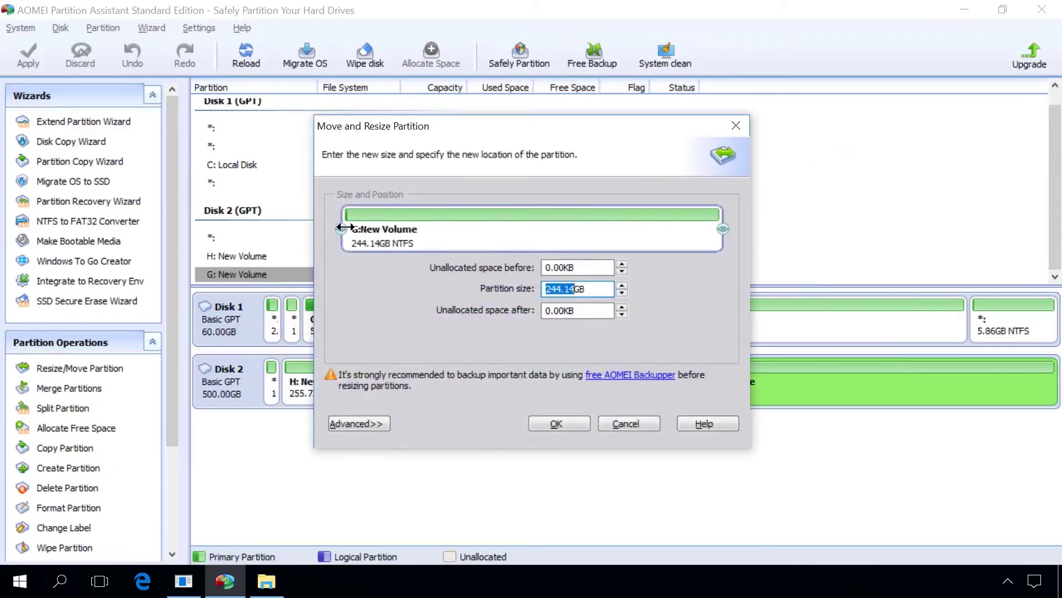
left_click_drag(347, 228, 403, 222)
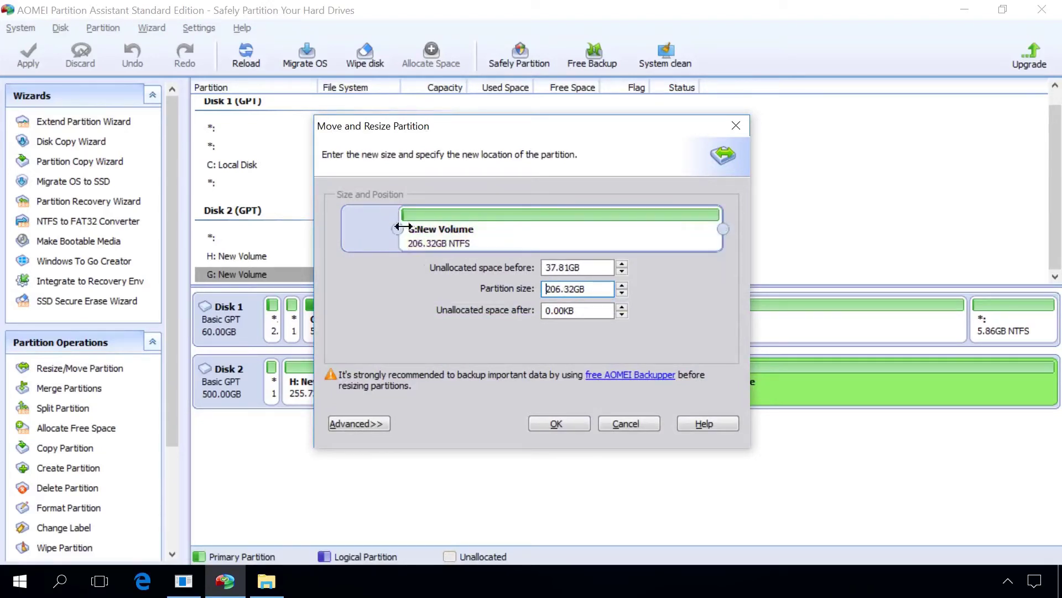
left_click(555, 423)
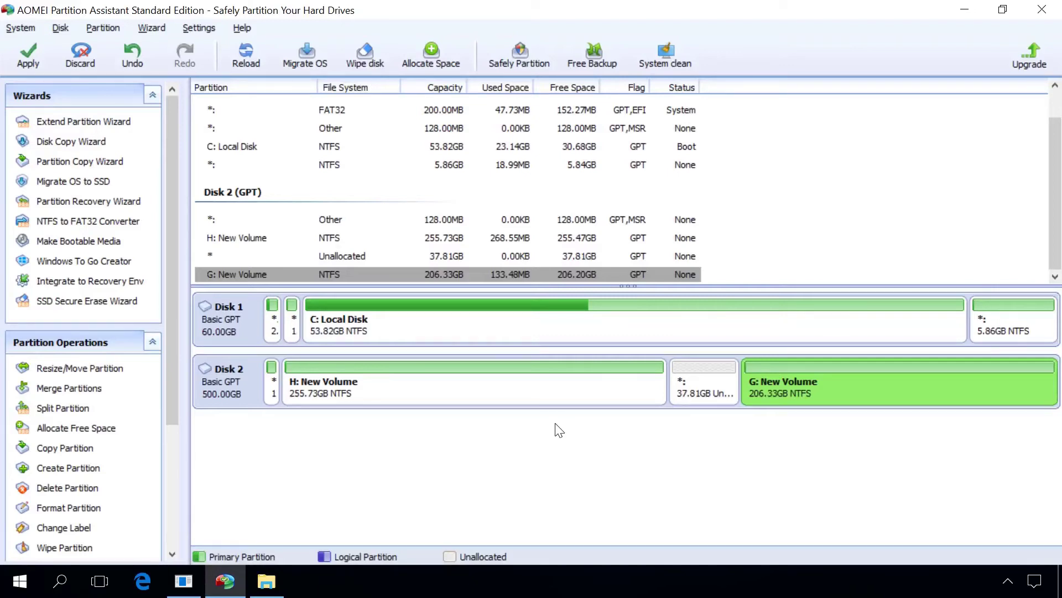
Step: Extend H: into the freed unallocated space, enlarging it to 293.54GB
right_click(565, 380)
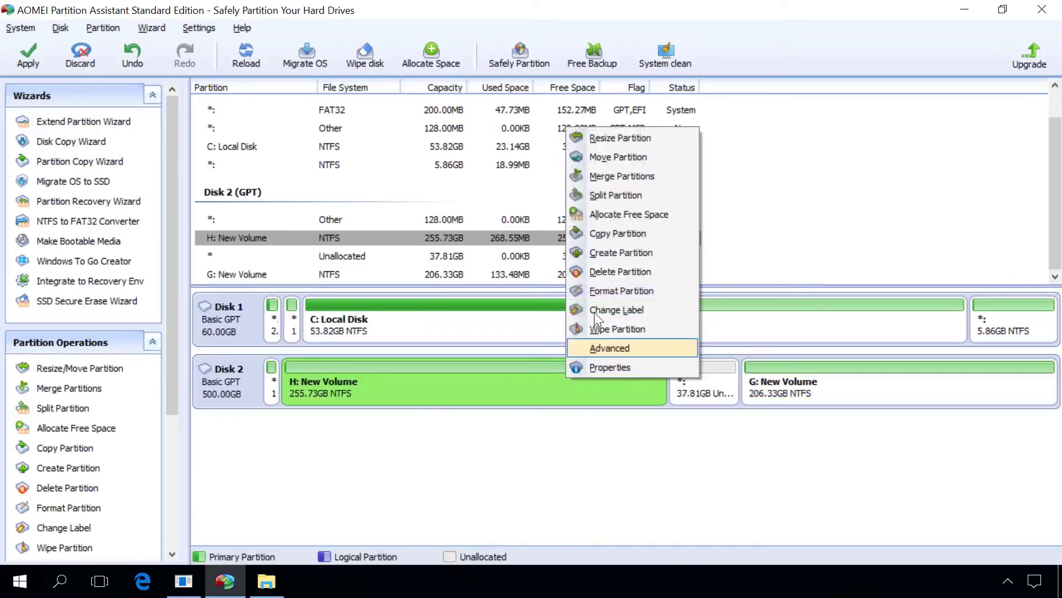
left_click(608, 137)
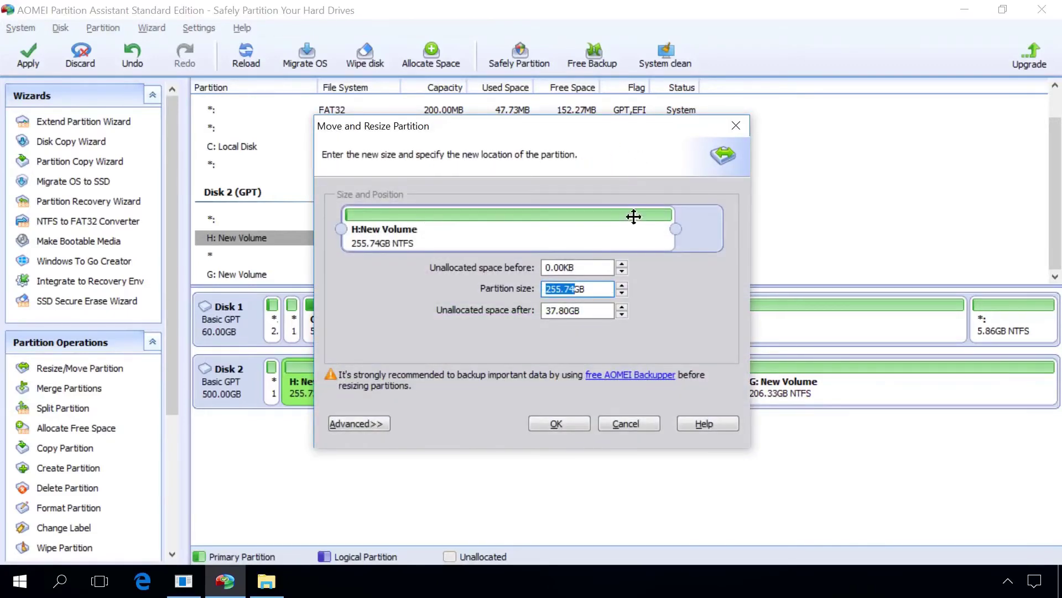
left_click_drag(677, 230, 744, 236)
left_click(569, 426)
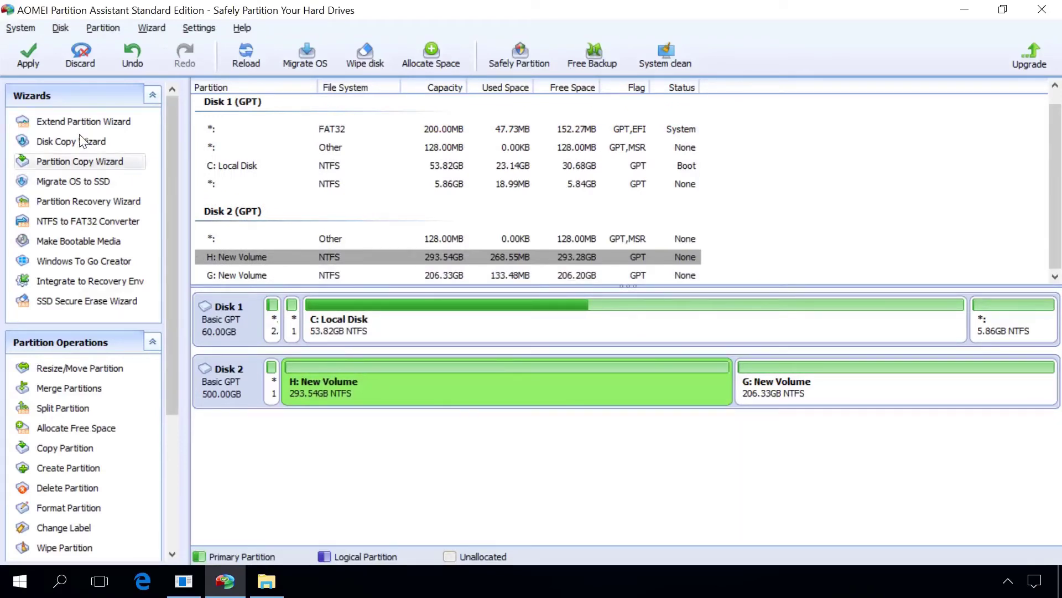
Step: Apply the two pending resize operations and acknowledge the completion message
left_click(32, 58)
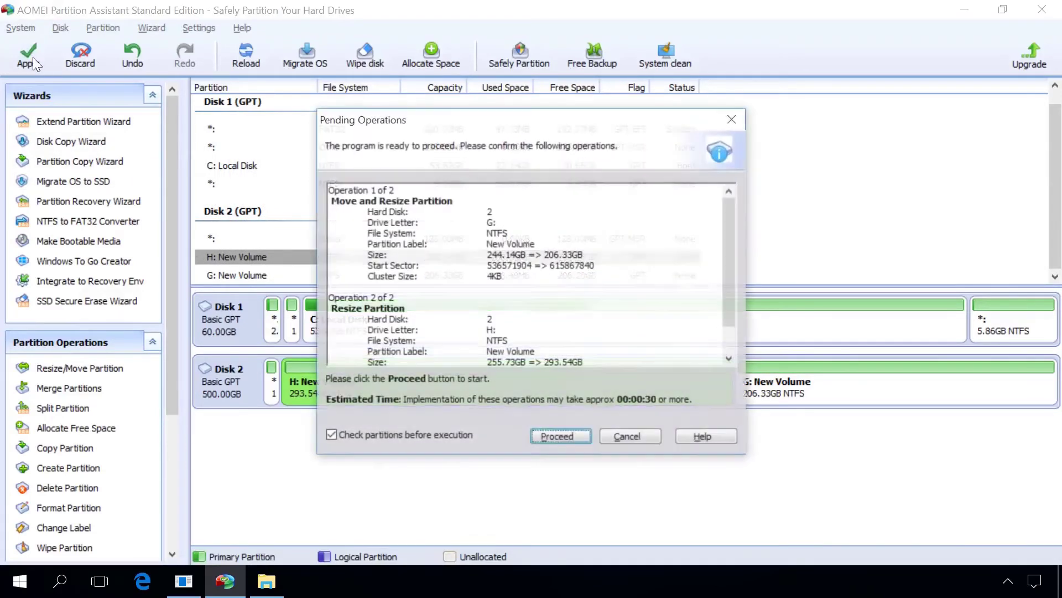
left_click(545, 438)
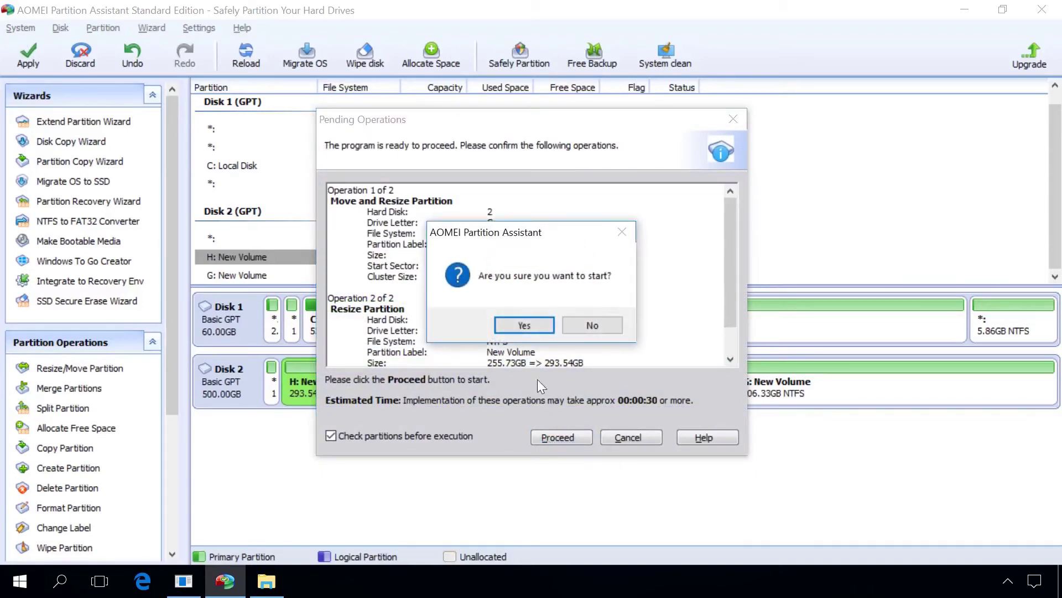
left_click(530, 327)
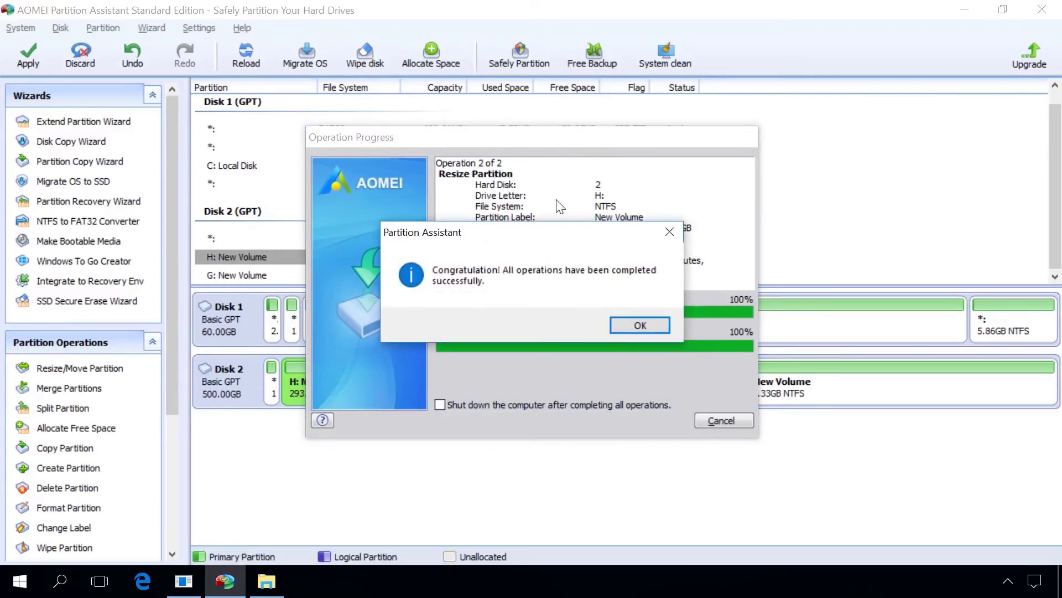
left_click(652, 327)
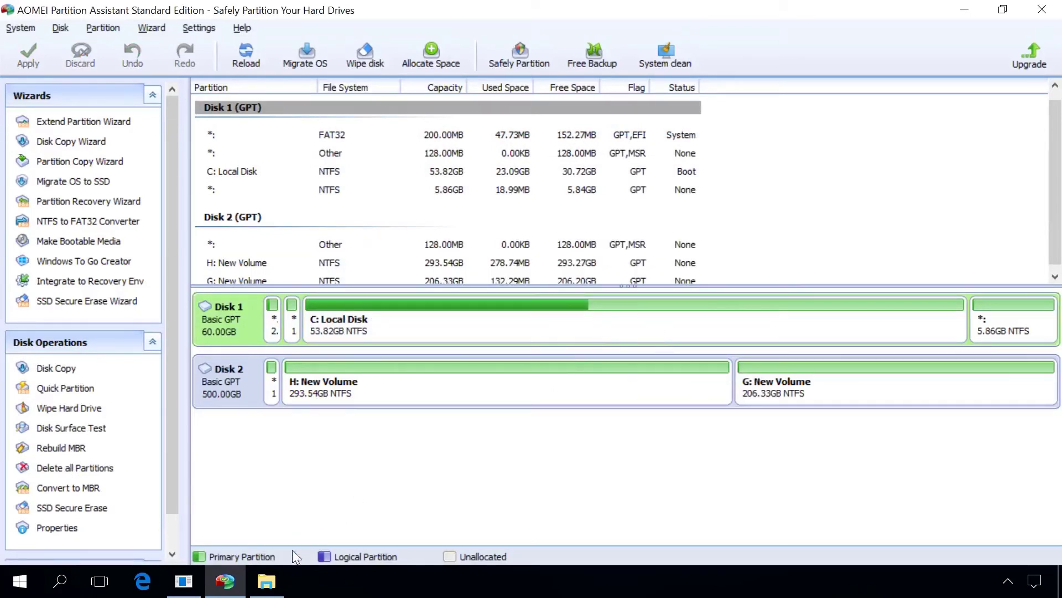
Step: Browse New Volume (G:) to check its files, then open New Volume (H:) and its three setup files
left_click(271, 585)
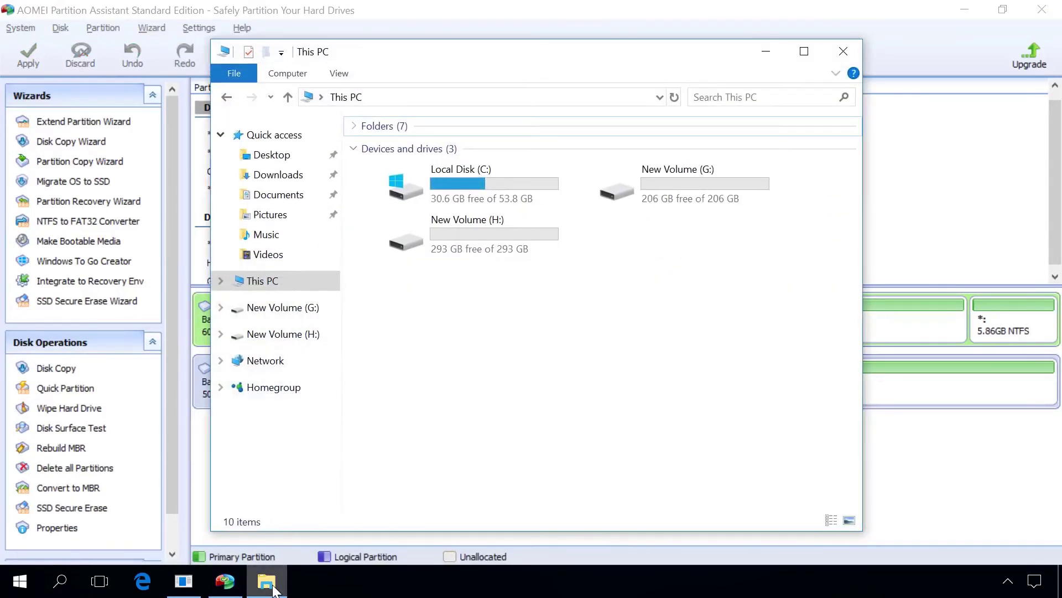
left_click(648, 194)
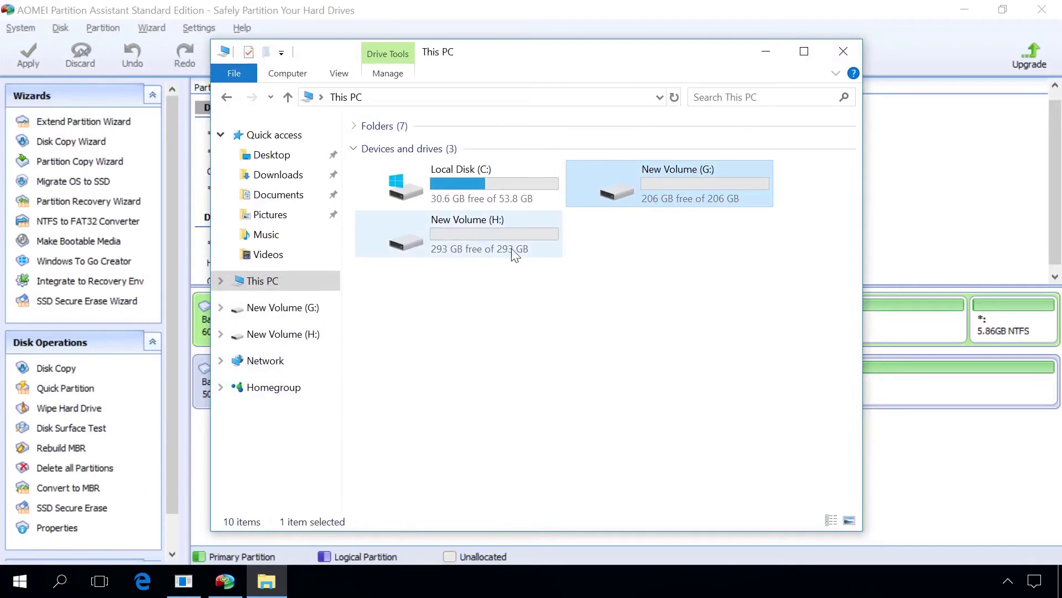
left_click(557, 241)
left_click(664, 185)
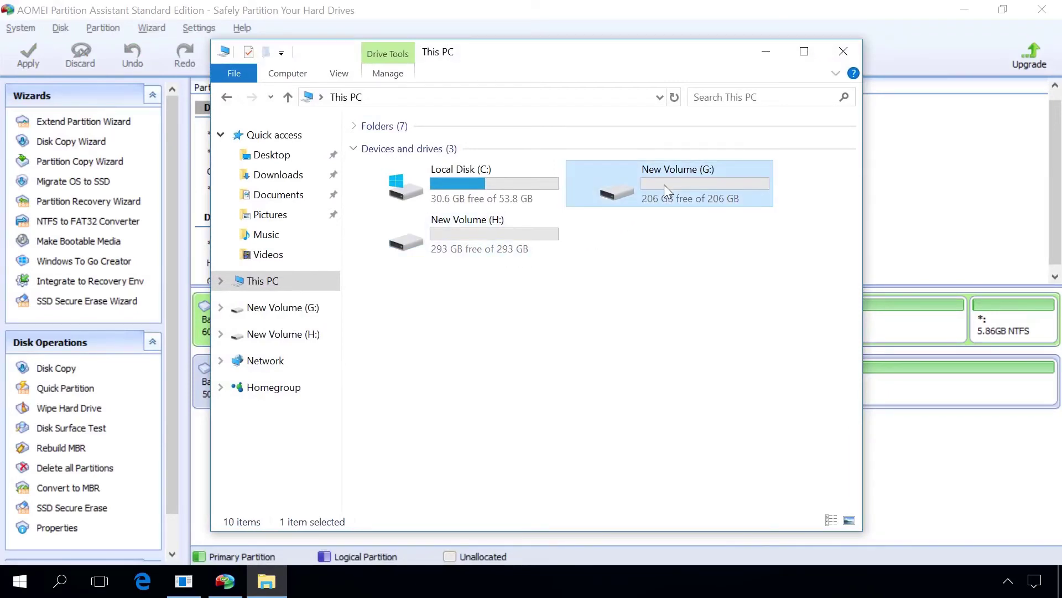
double_click(664, 185)
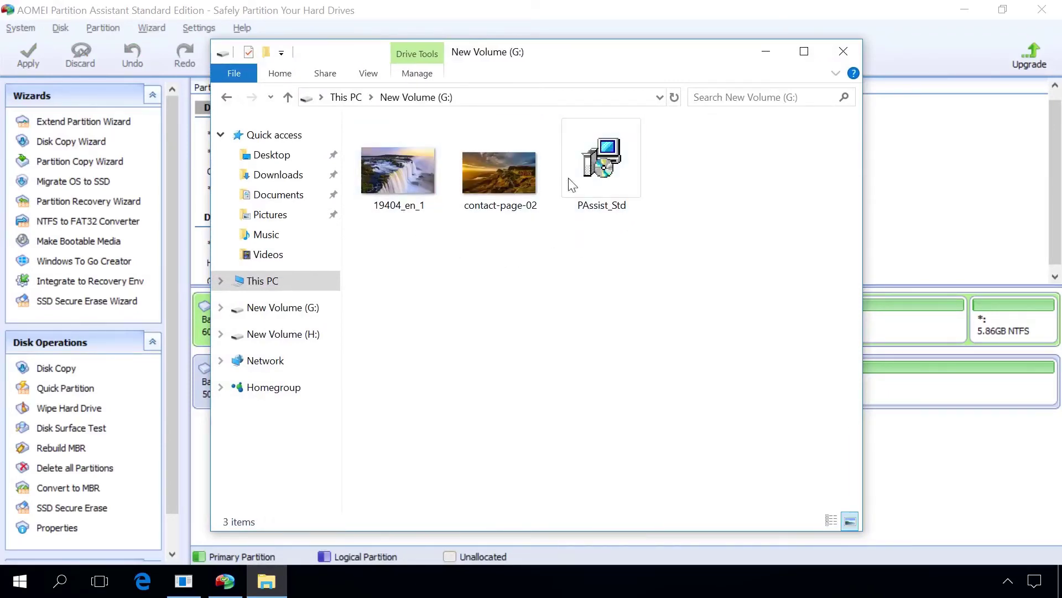
left_click(227, 98)
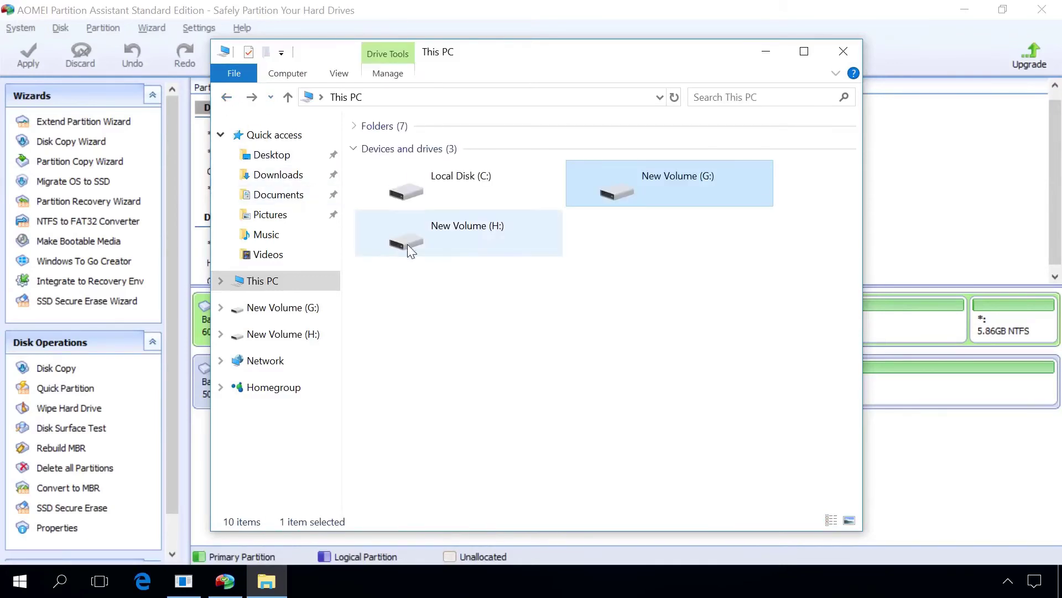
double_click(436, 245)
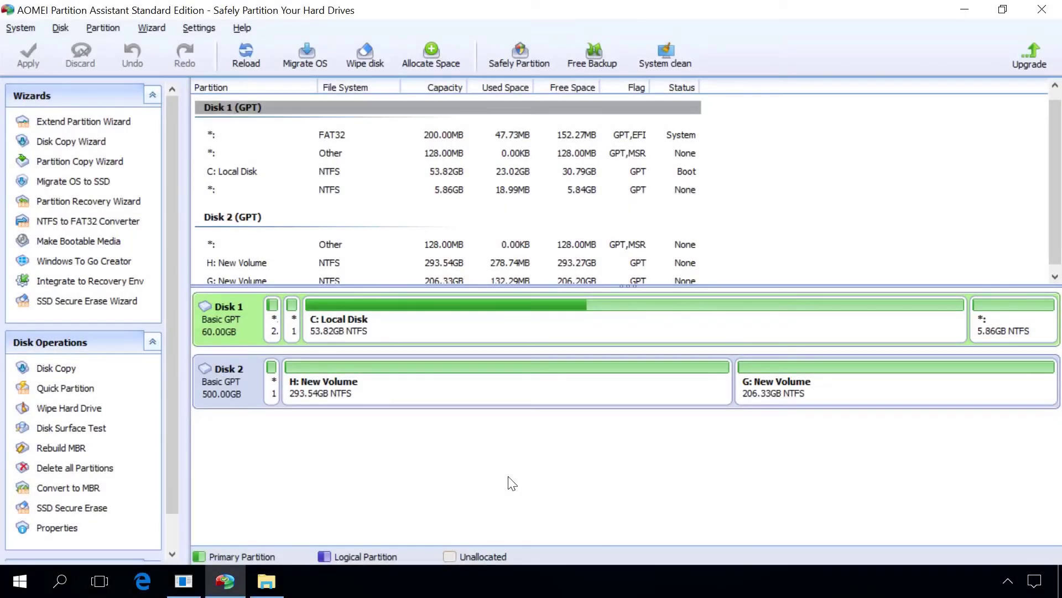
Step: Queue a merge of G: New Volume into H:, previewing a single 499.87GB H: partition
left_click(475, 393)
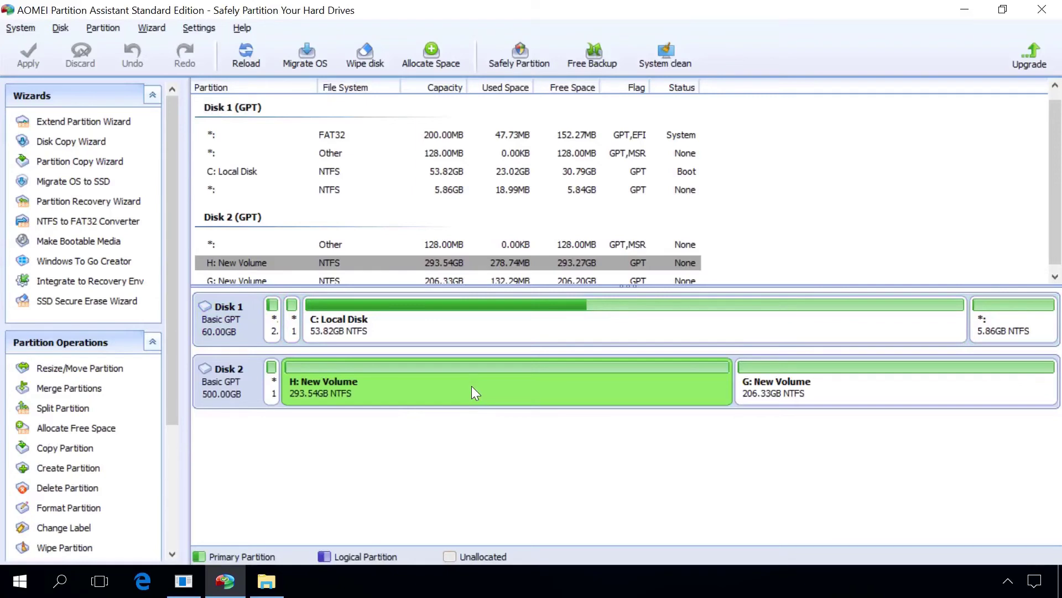
right_click(473, 387)
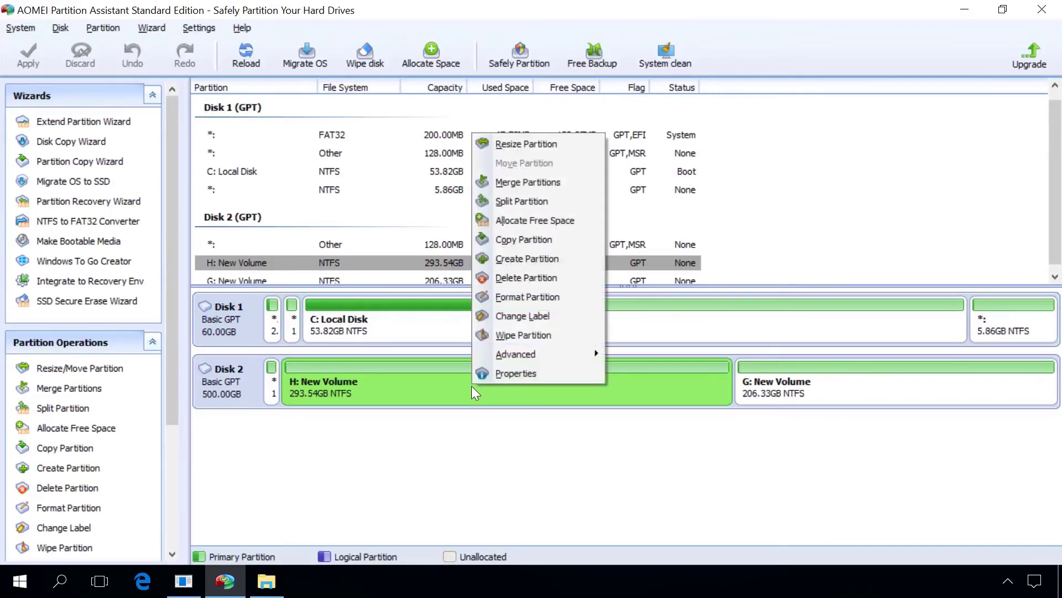
left_click(523, 182)
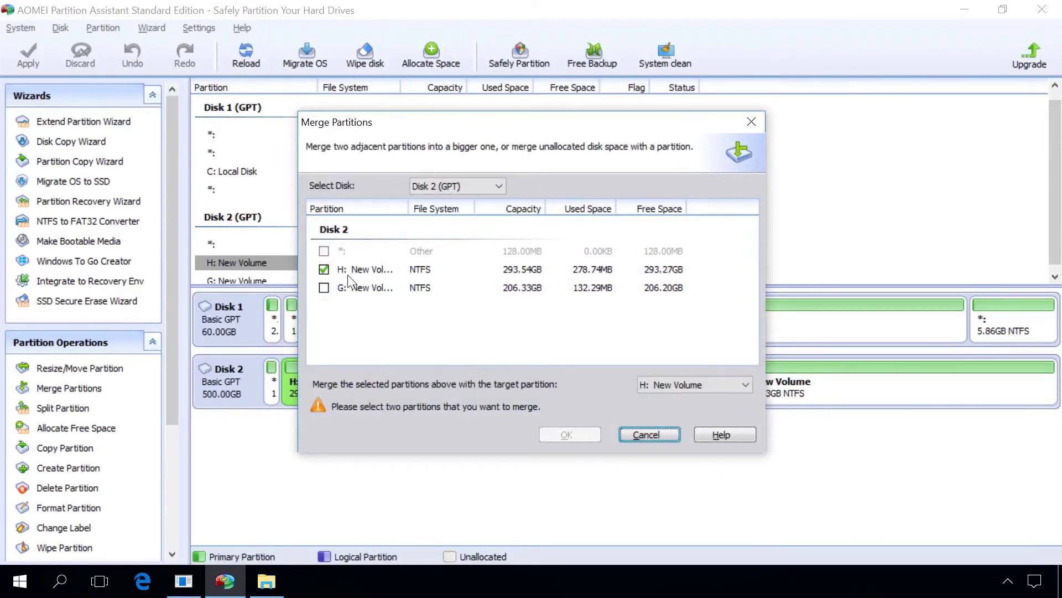
left_click(324, 288)
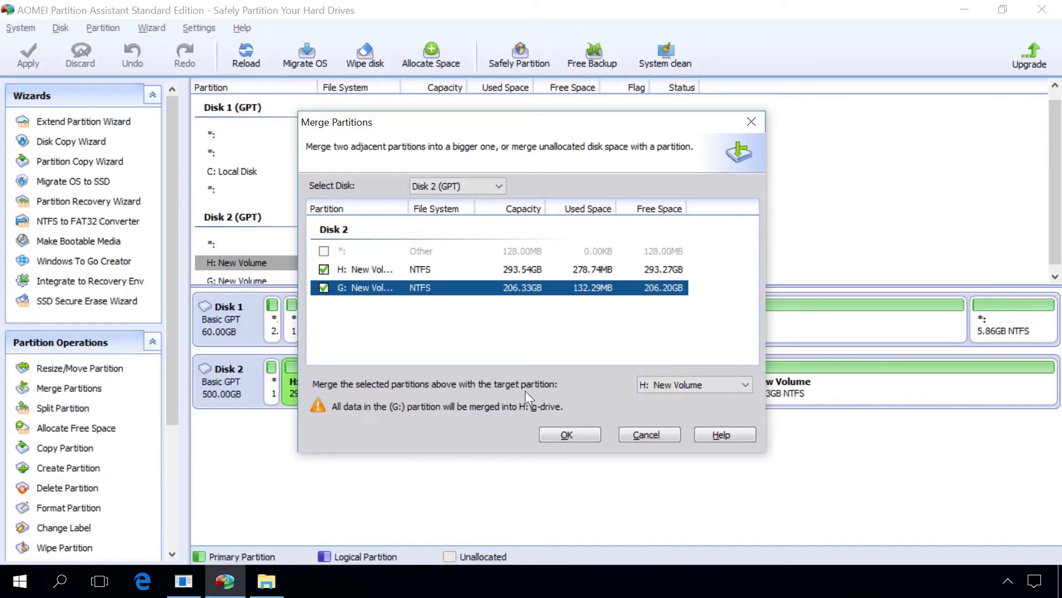
left_click(568, 434)
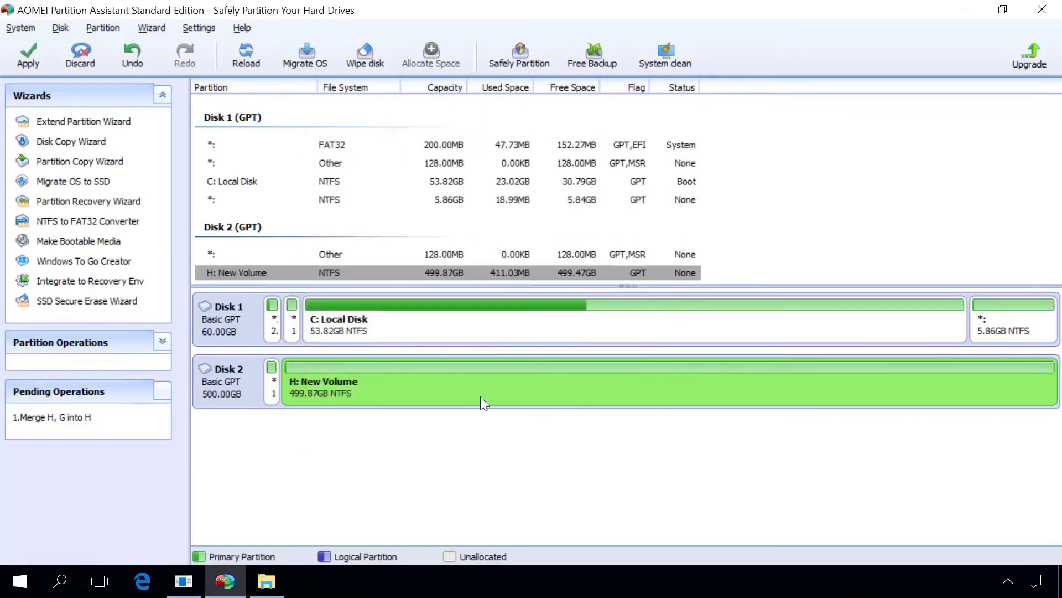
Step: Apply the queued merge, leaving one 499.87 GB H: volume, then check This PC in File Explorer
left_click(28, 61)
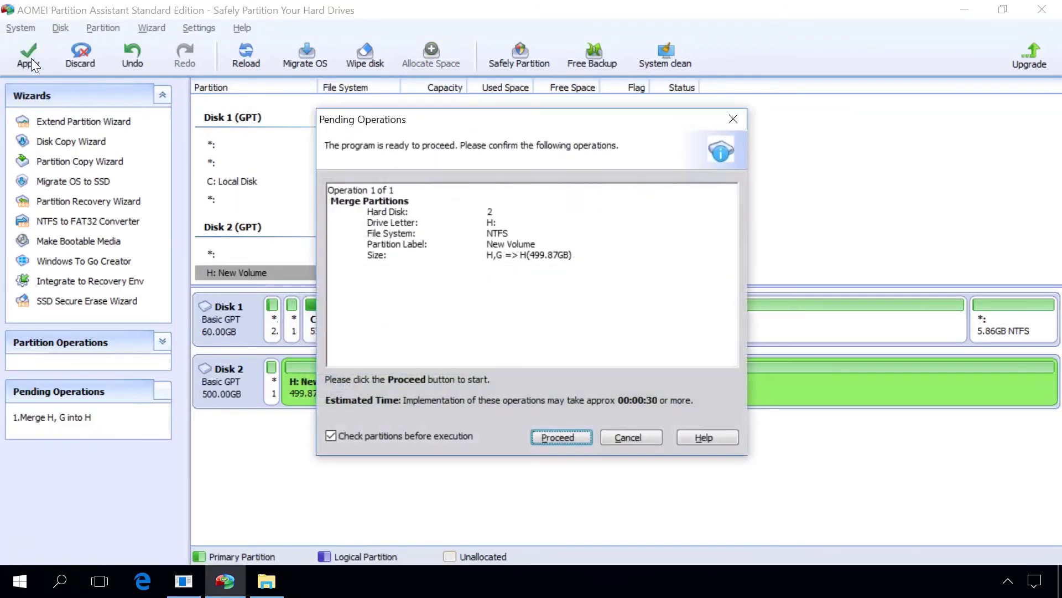
left_click(564, 440)
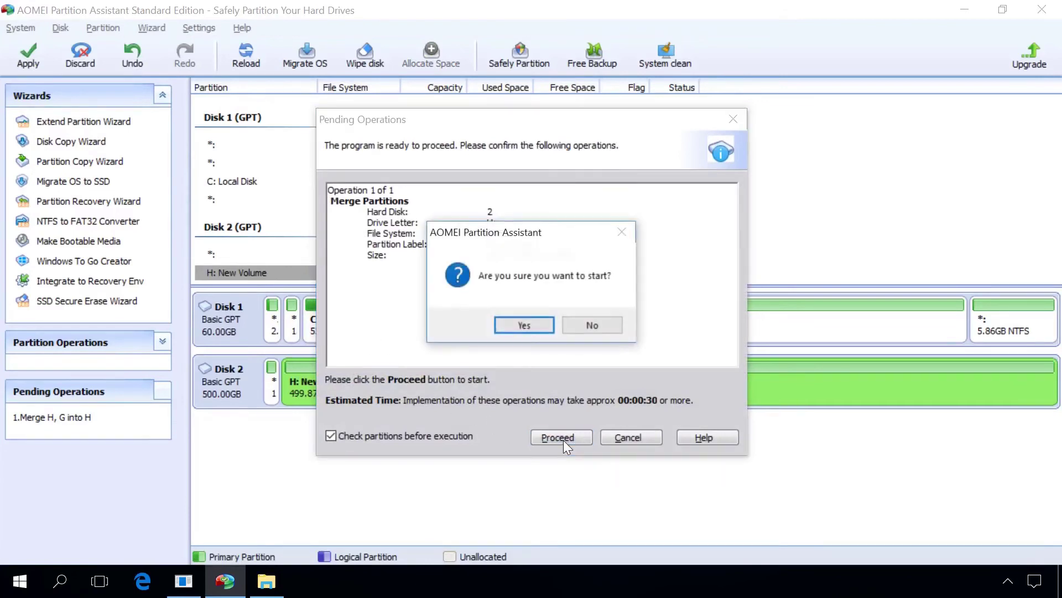
left_click(525, 324)
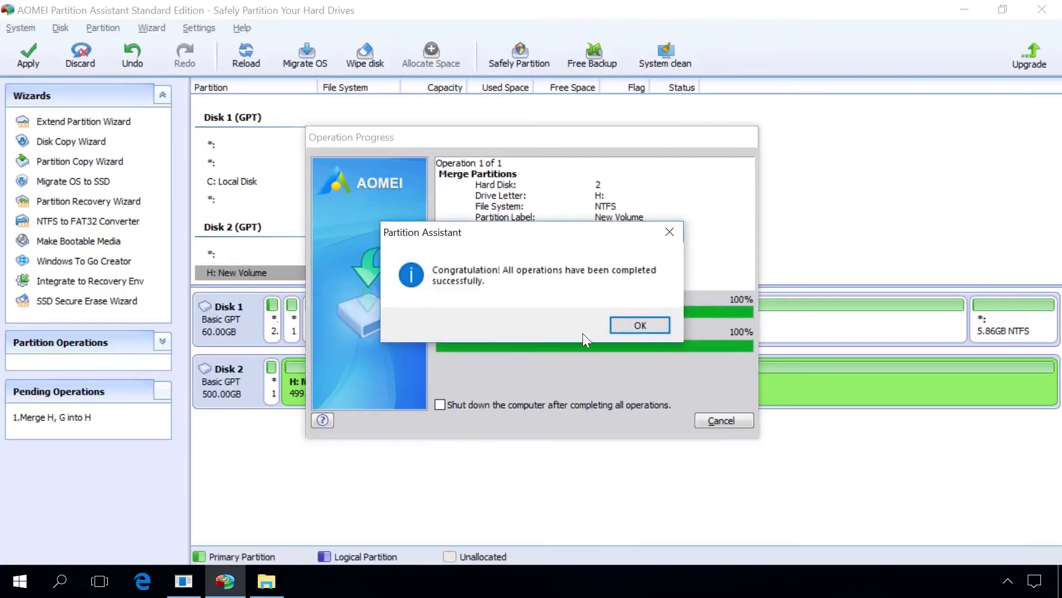
left_click(616, 325)
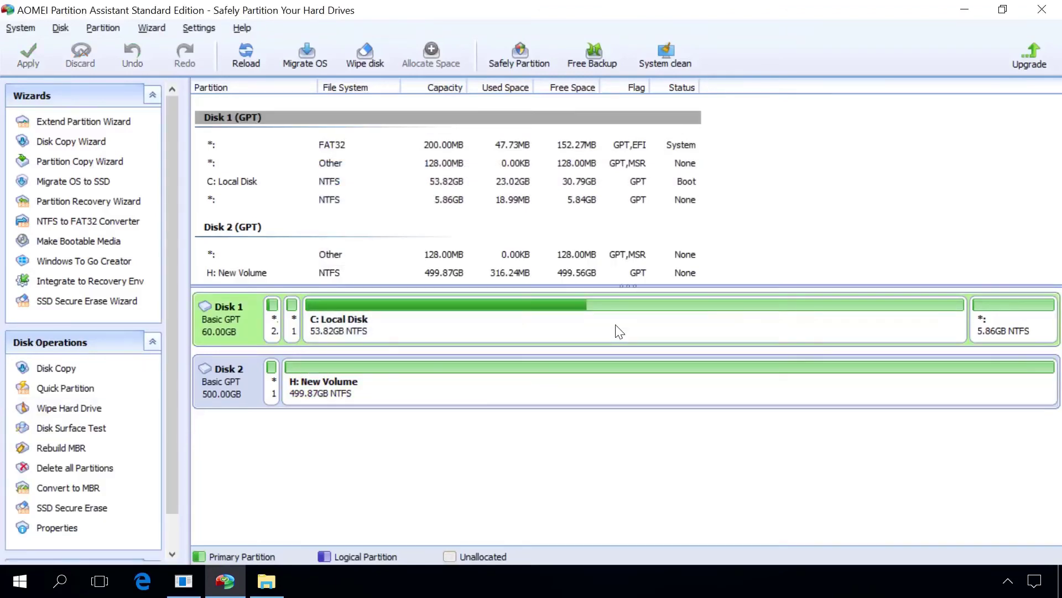
left_click(559, 377)
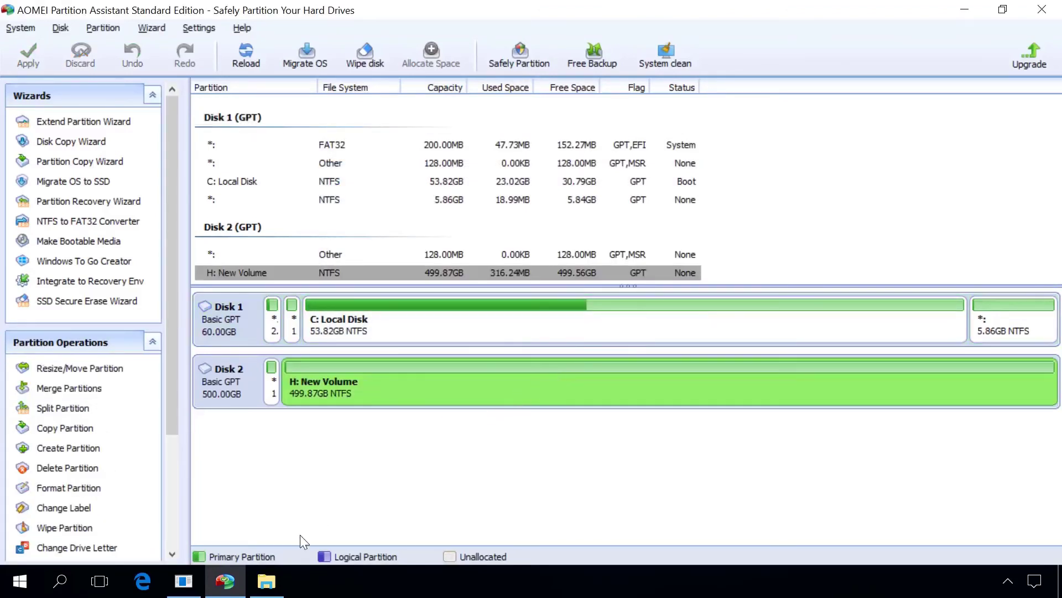
left_click(271, 591)
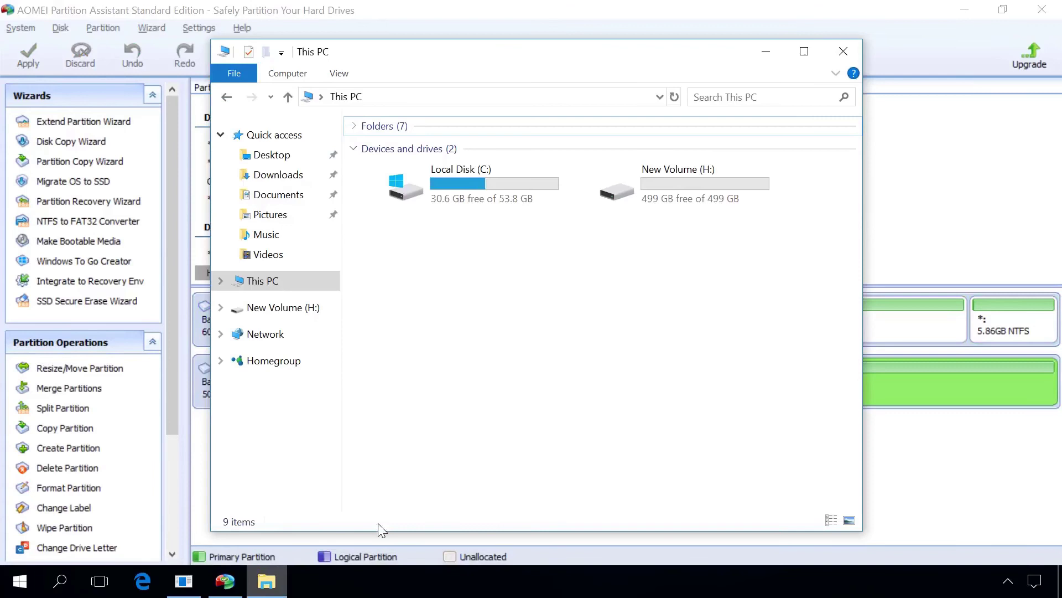
Step: Open New Volume (H:) and its G-drive-3334343 folder to confirm G:'s files survived
left_click(643, 187)
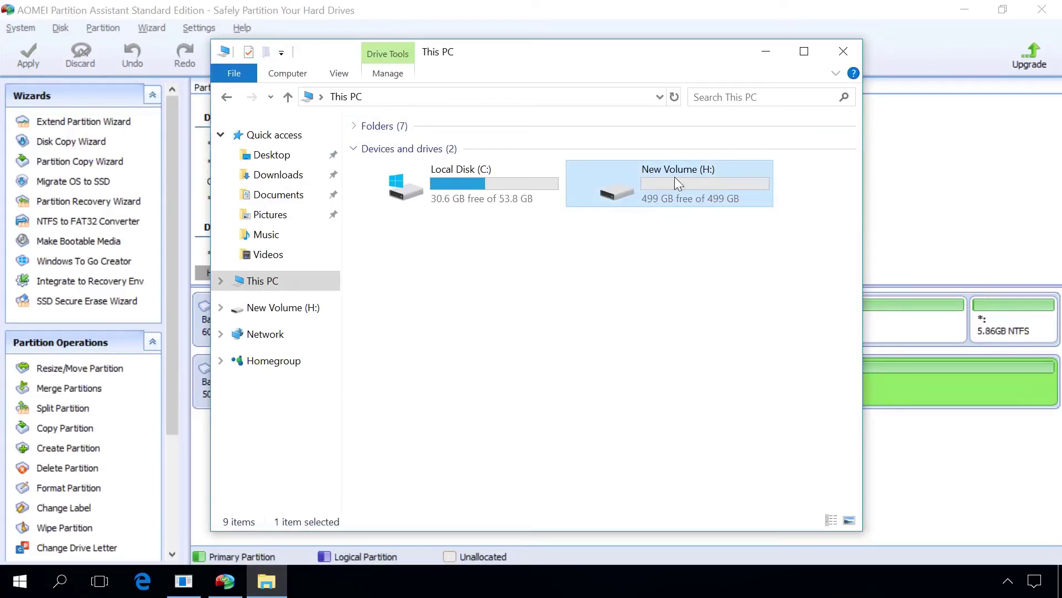
double_click(661, 180)
left_click(433, 149)
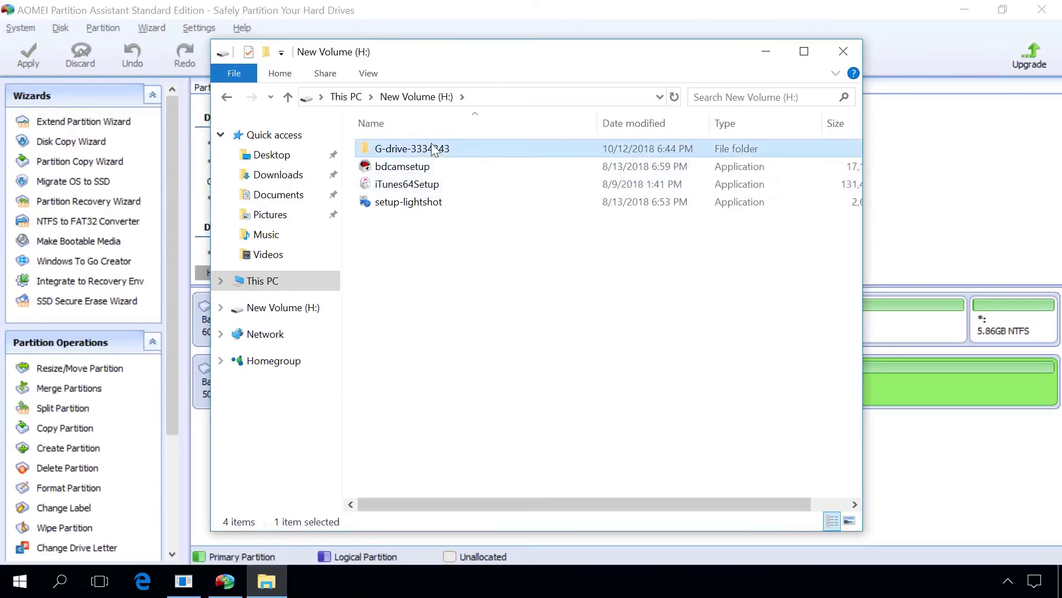
double_click(432, 151)
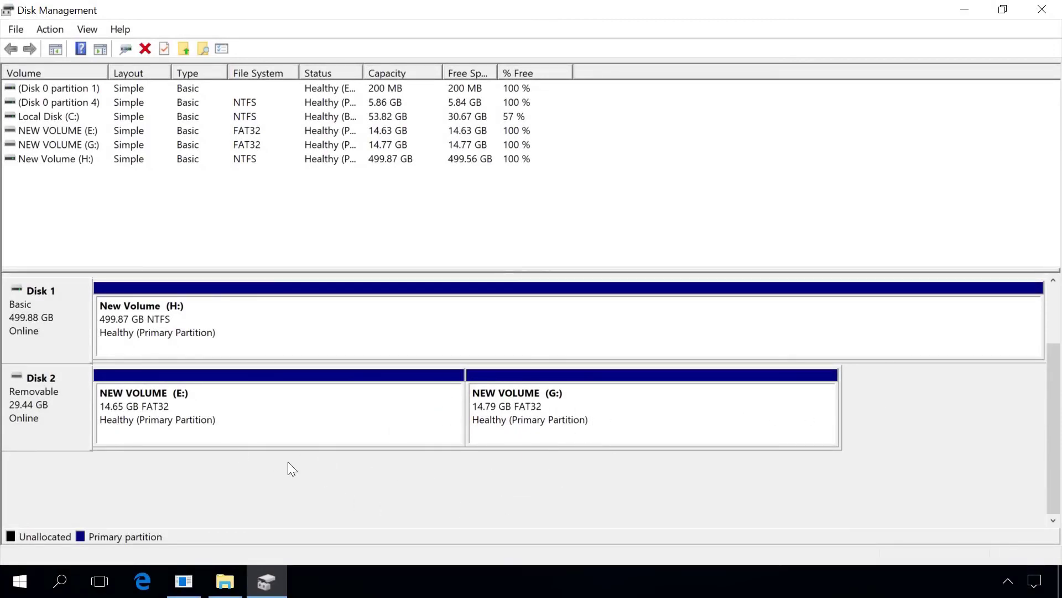
Step: Launch Command Prompt with administrator rights
left_click(71, 579)
type("dmd")
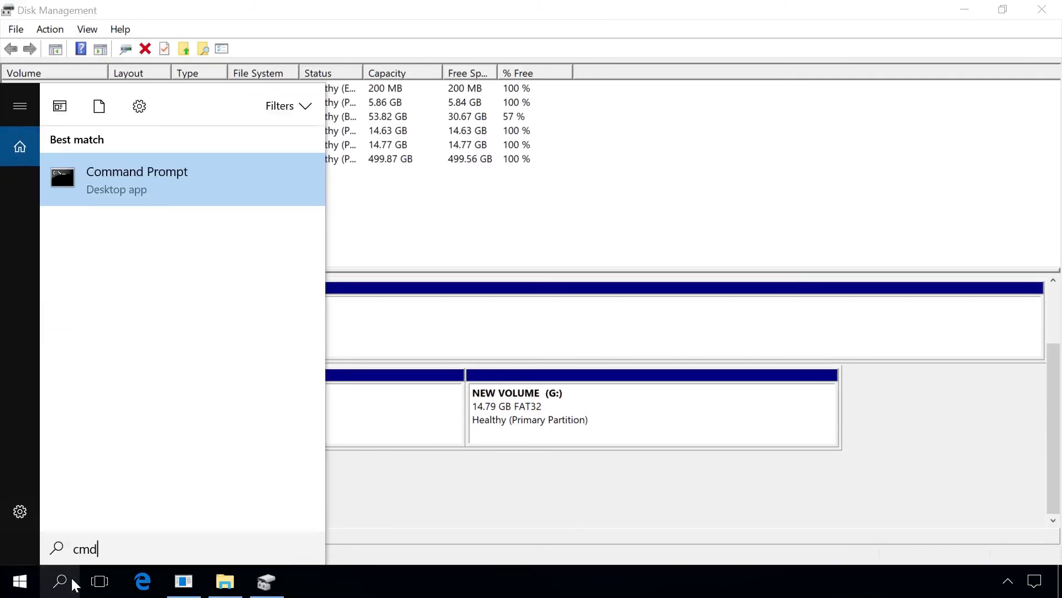
right_click(242, 178)
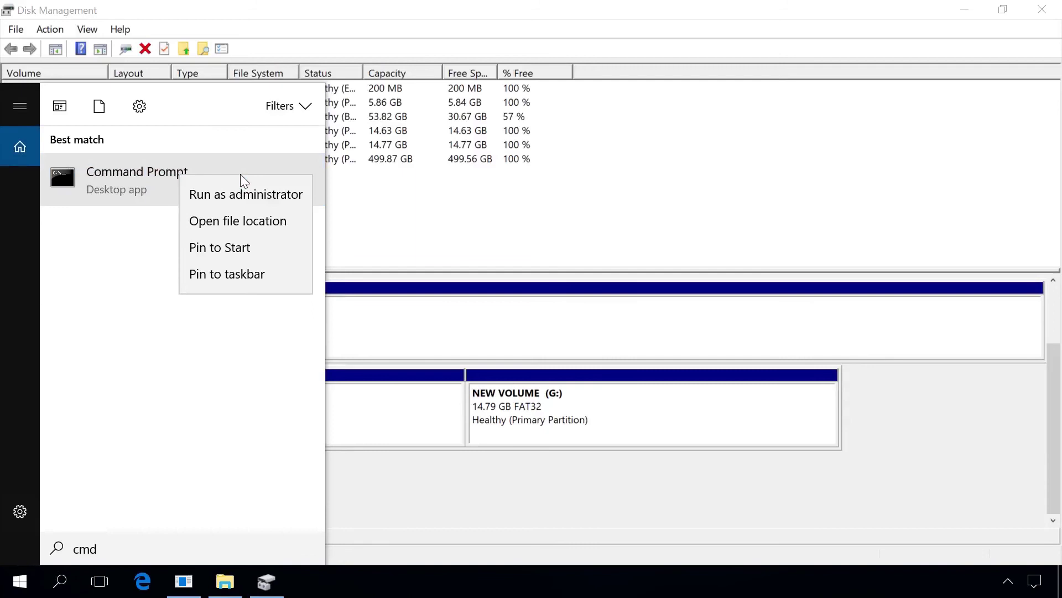
left_click(241, 191)
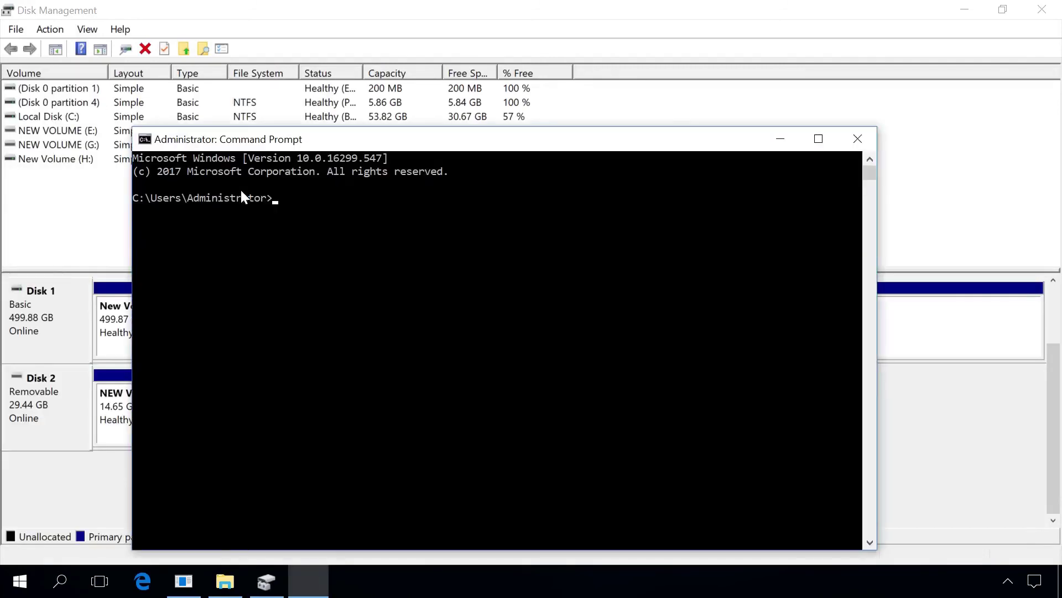
left_click_drag(315, 145, 330, 81)
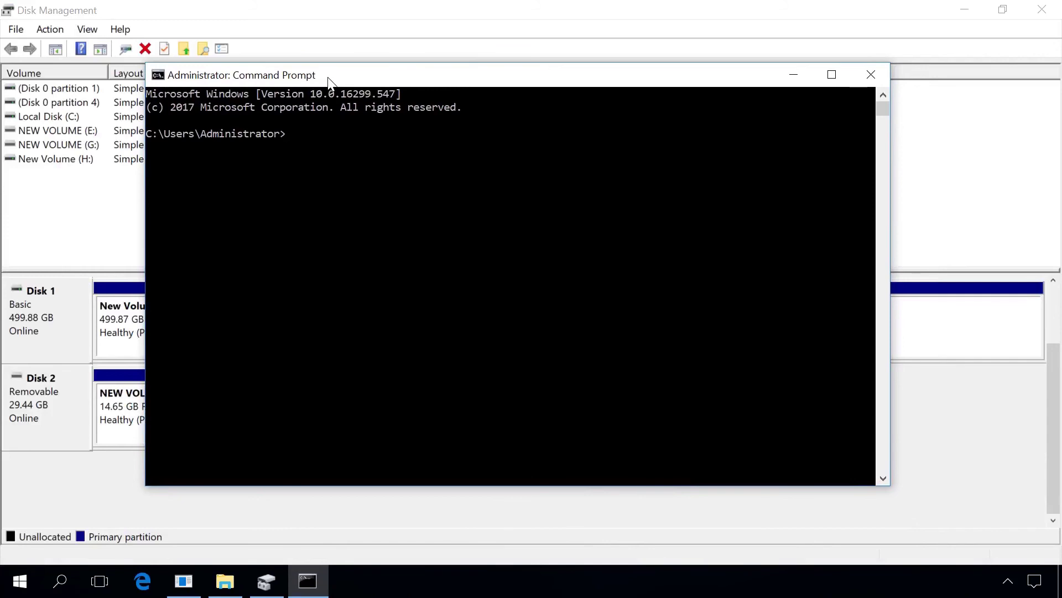
Step: In diskpart, list the disks, select disk 2 and clean it
type("diskpart")
key("Return")
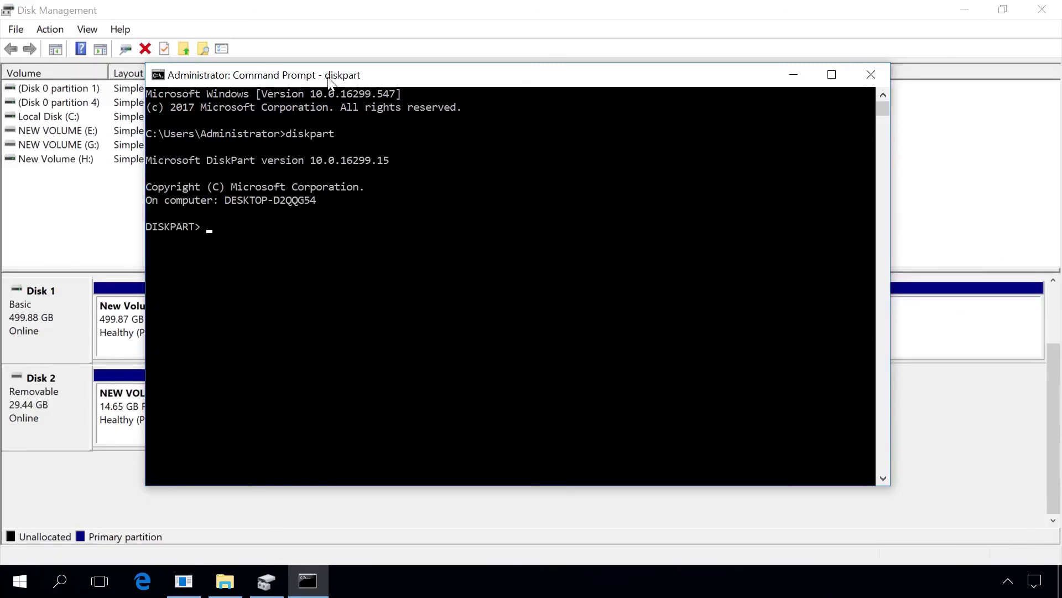
type("list")
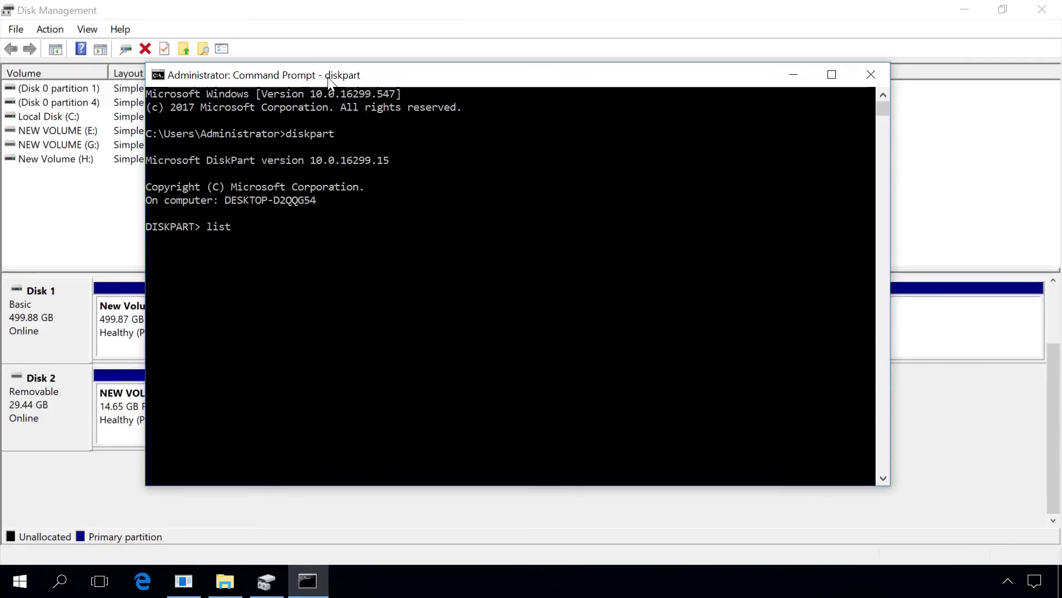
type(" disk")
key("Return")
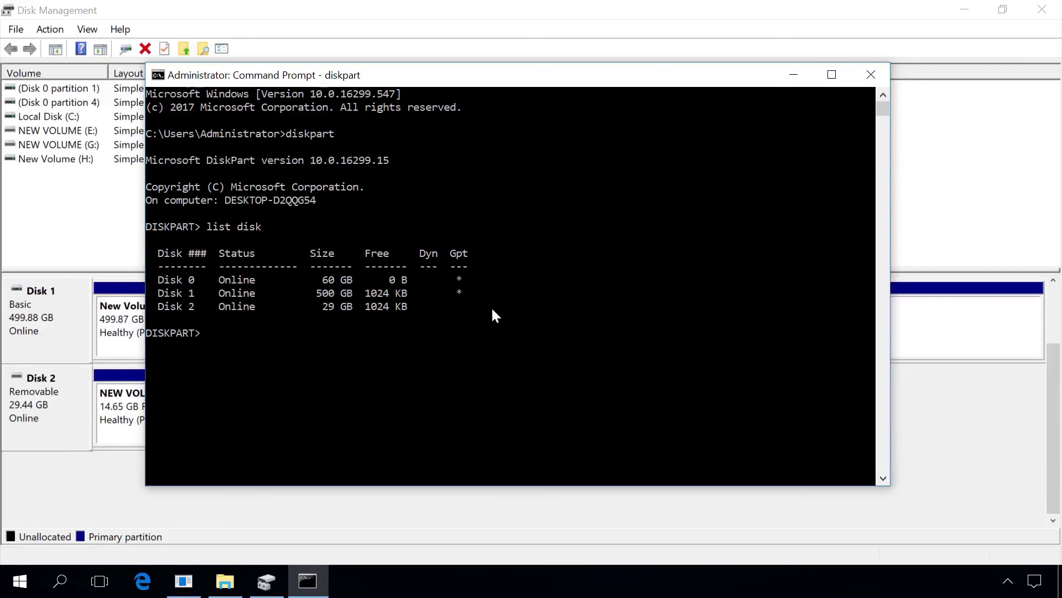
type("select disk 2")
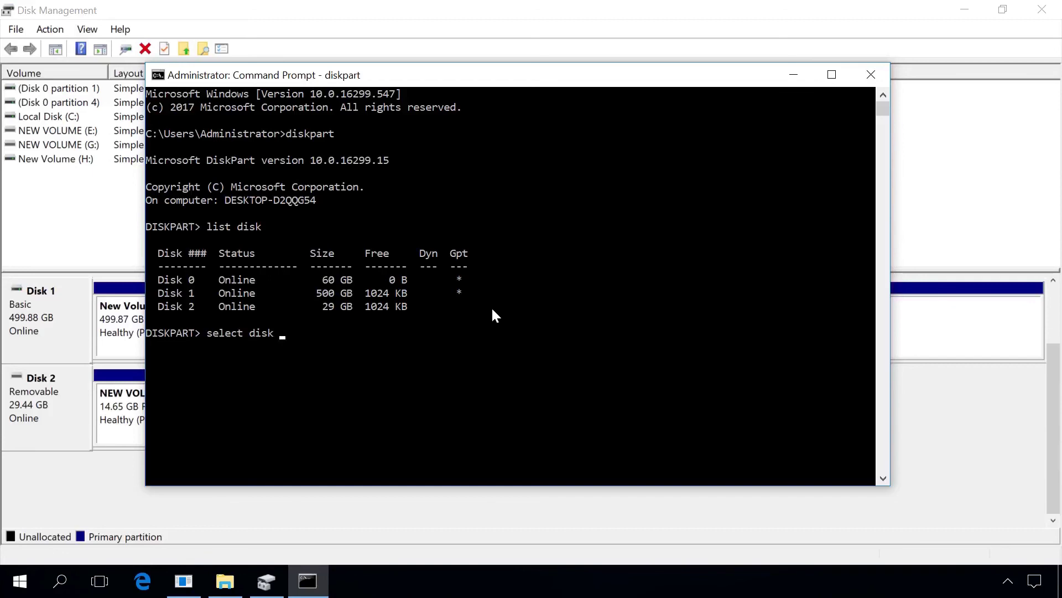
key("Return")
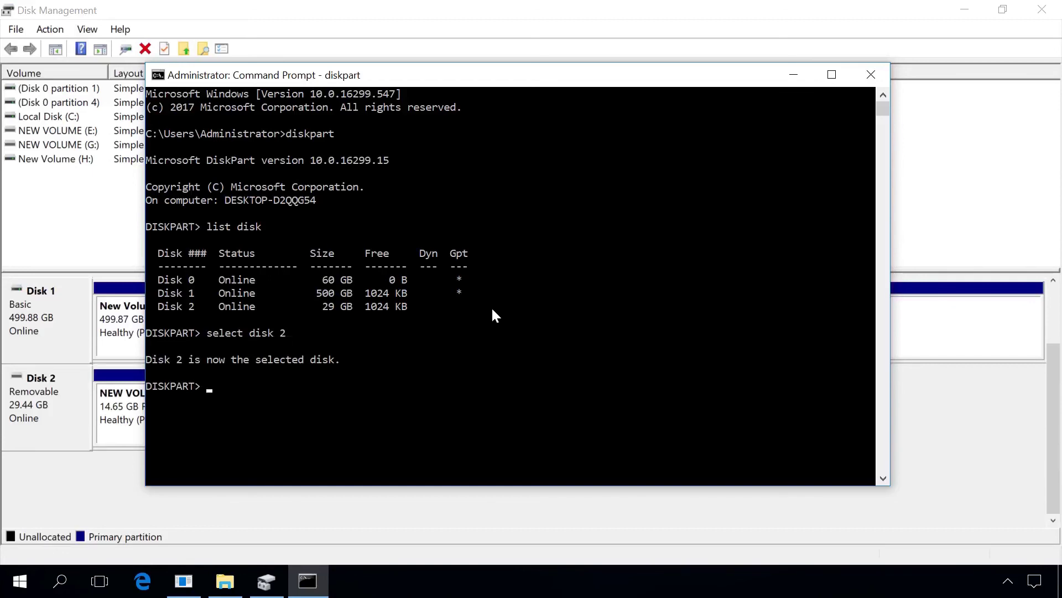
type("clean")
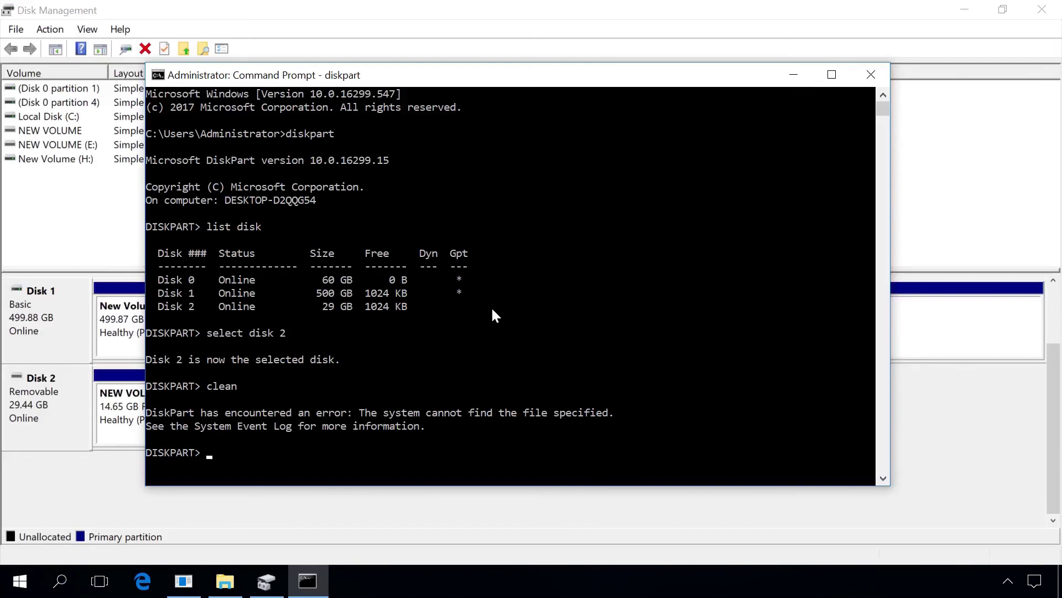
Step: Create a new simple volume on the unallocated USB space as drive E: with default FAT32 formatting
left_click(104, 467)
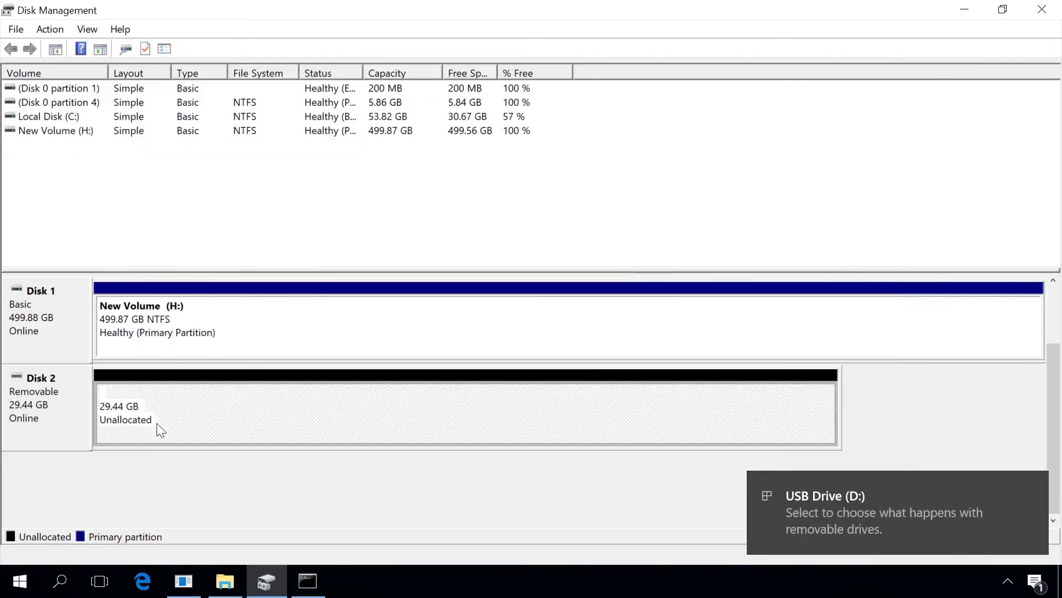
right_click(287, 414)
left_click(333, 431)
left_click(324, 386)
left_click(324, 386)
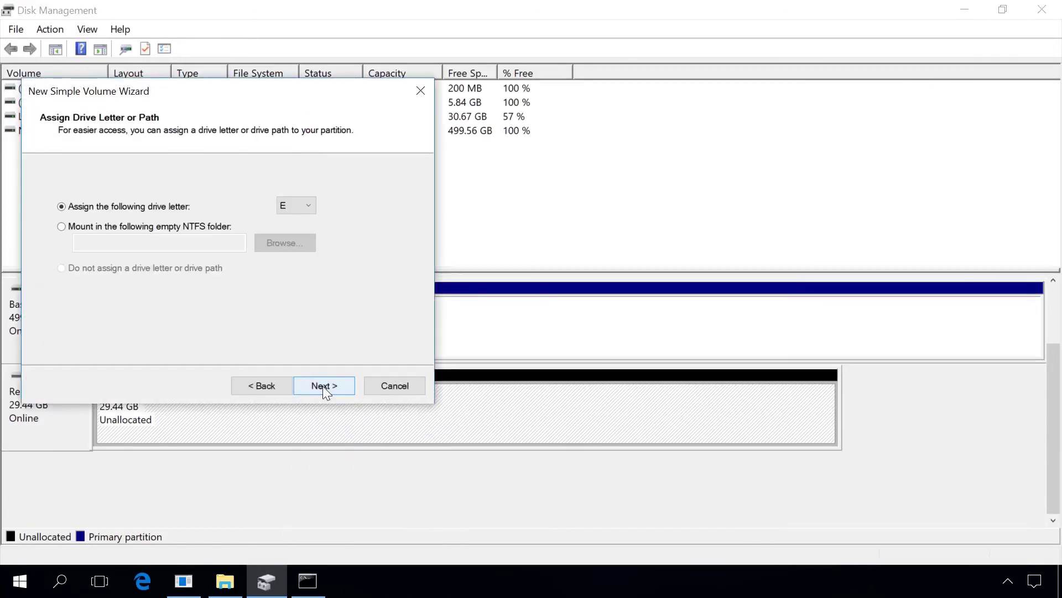
left_click(323, 387)
left_click(323, 387)
left_click(323, 386)
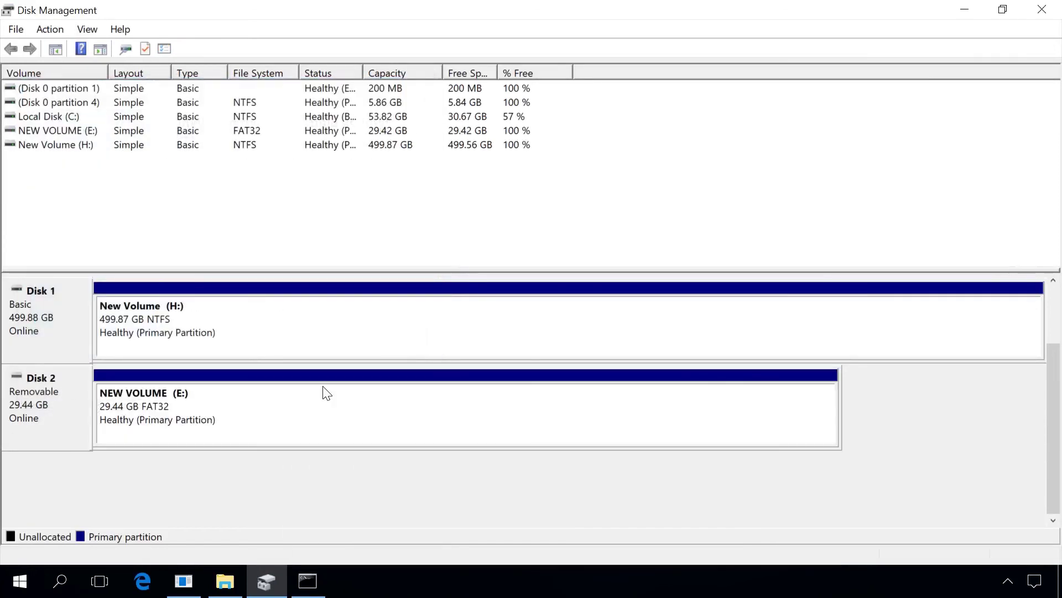
Step: Confirm NEW VOLUME (E:) appears in This PC
left_click(226, 581)
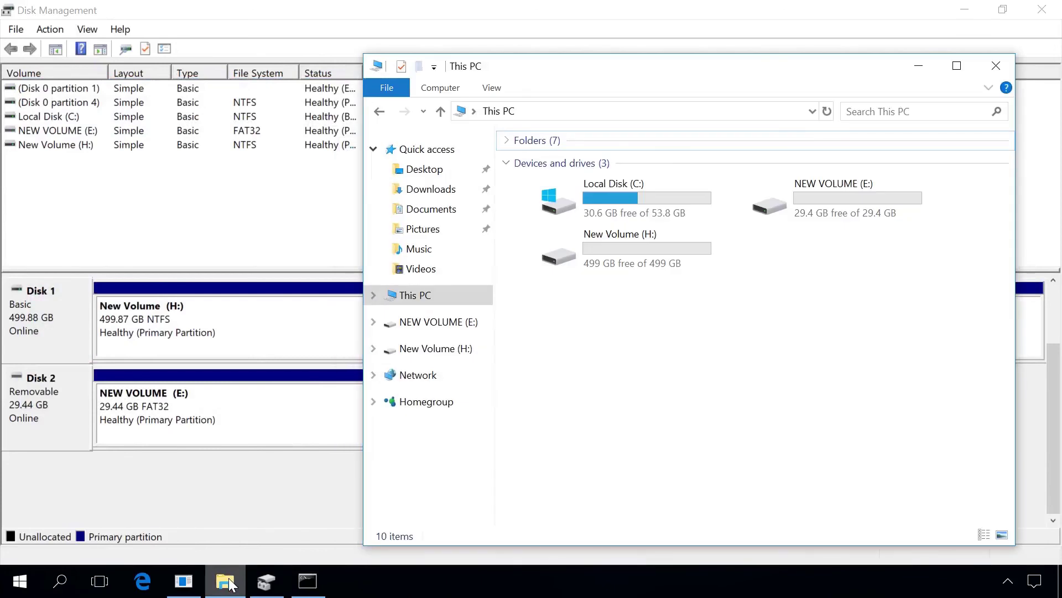
left_click(831, 201)
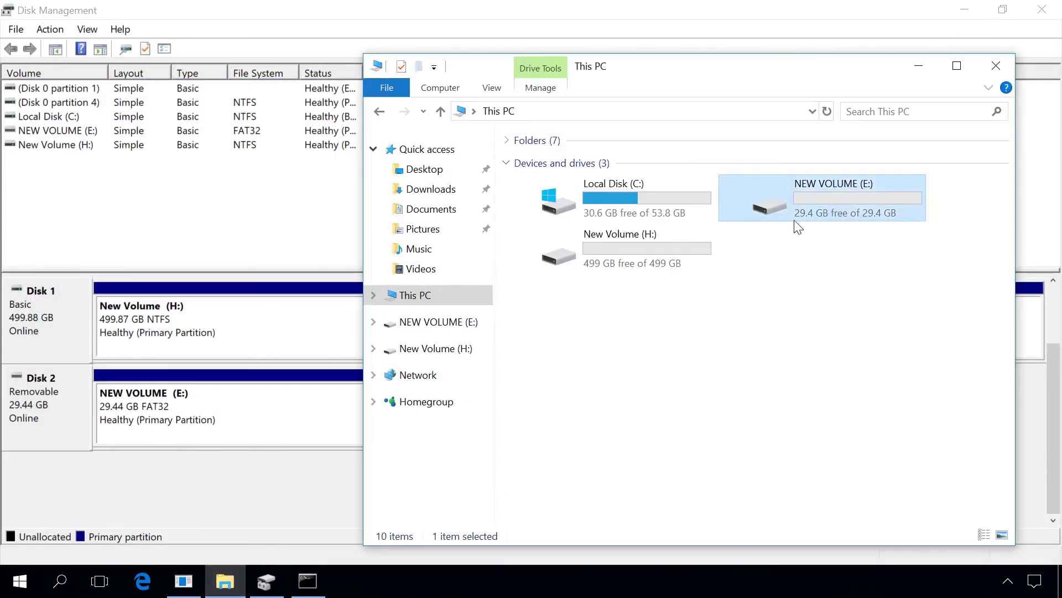
left_click(769, 300)
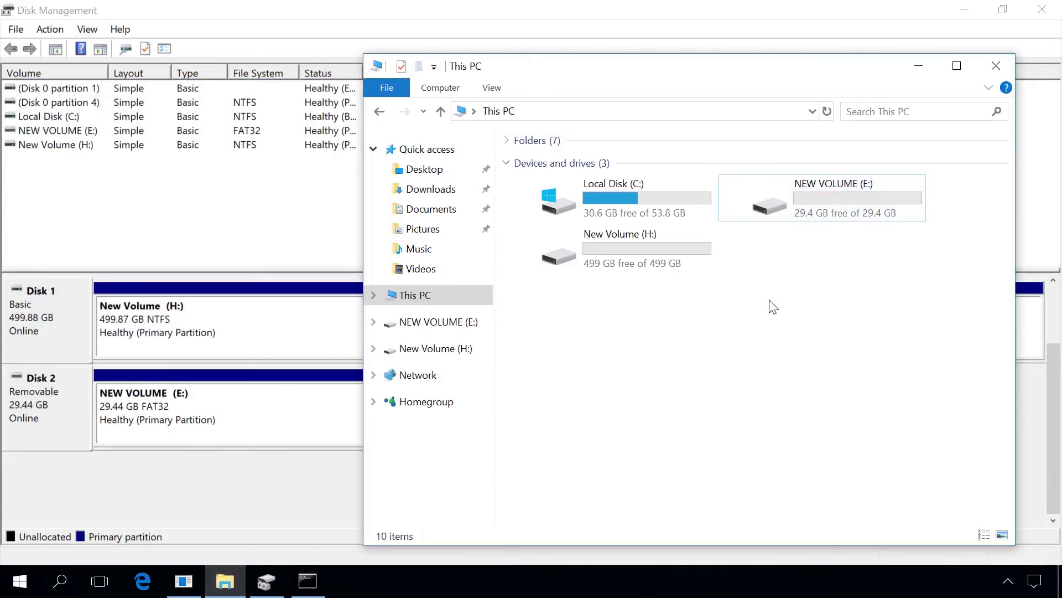